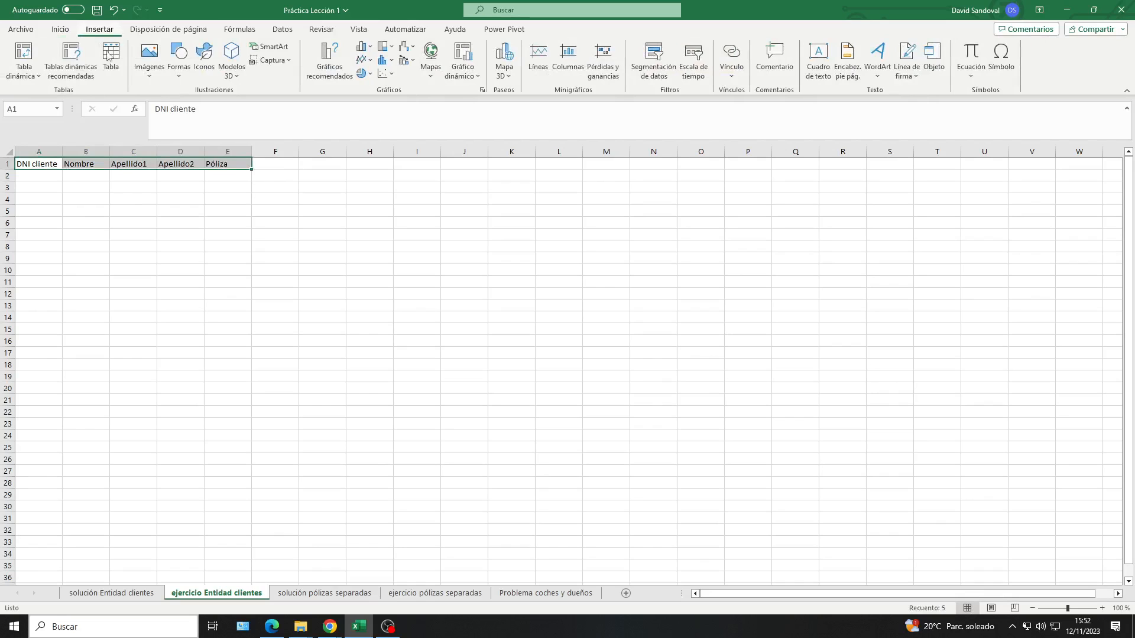
# - Convert the header range A1:E1 into a table, marking that it has headers
pyautogui.click(117, 69)
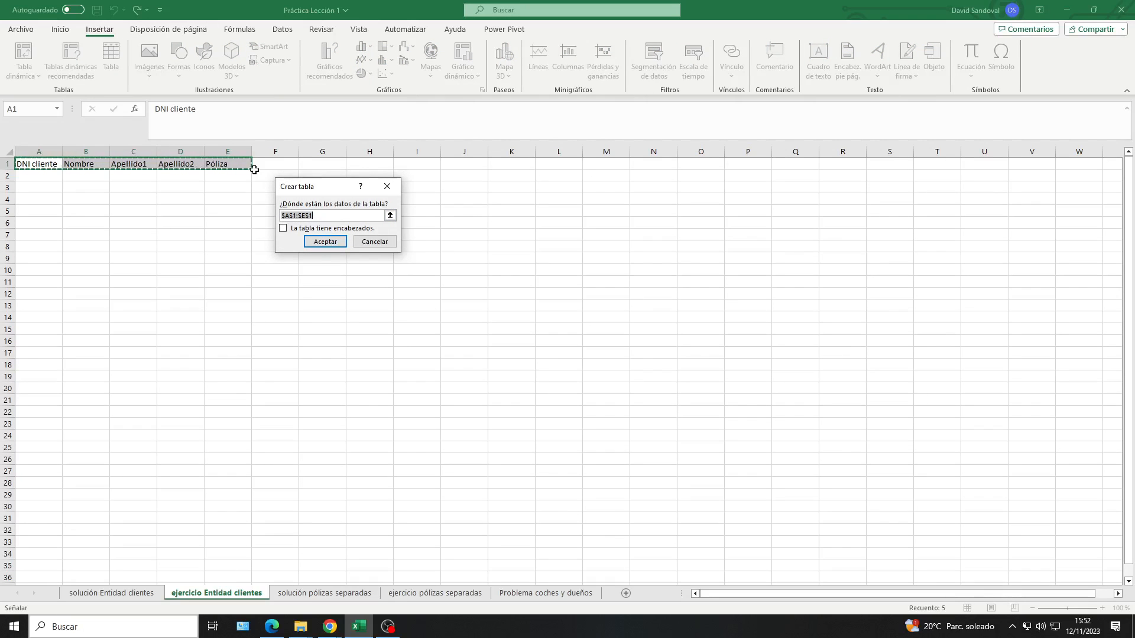
pyautogui.click(284, 229)
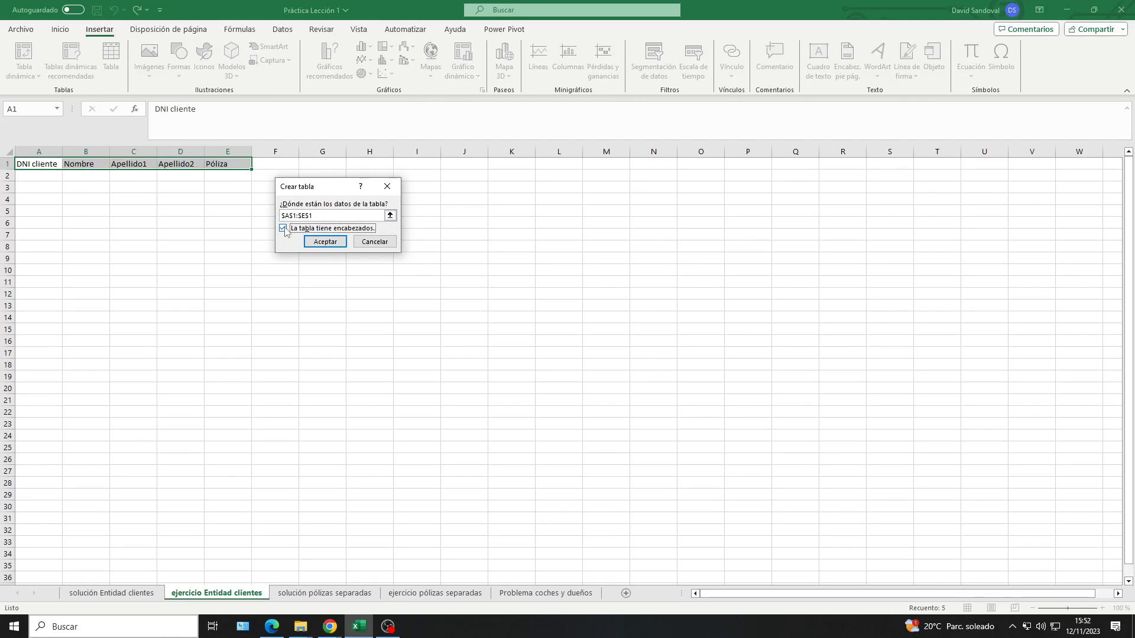
pyautogui.click(329, 241)
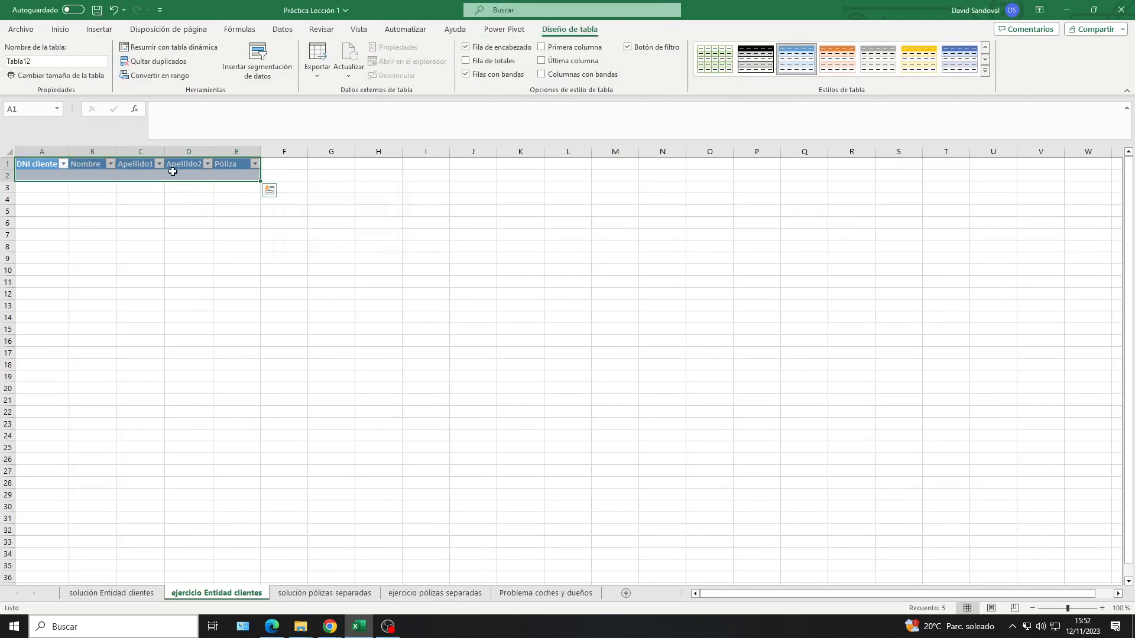
pyautogui.click(135, 195)
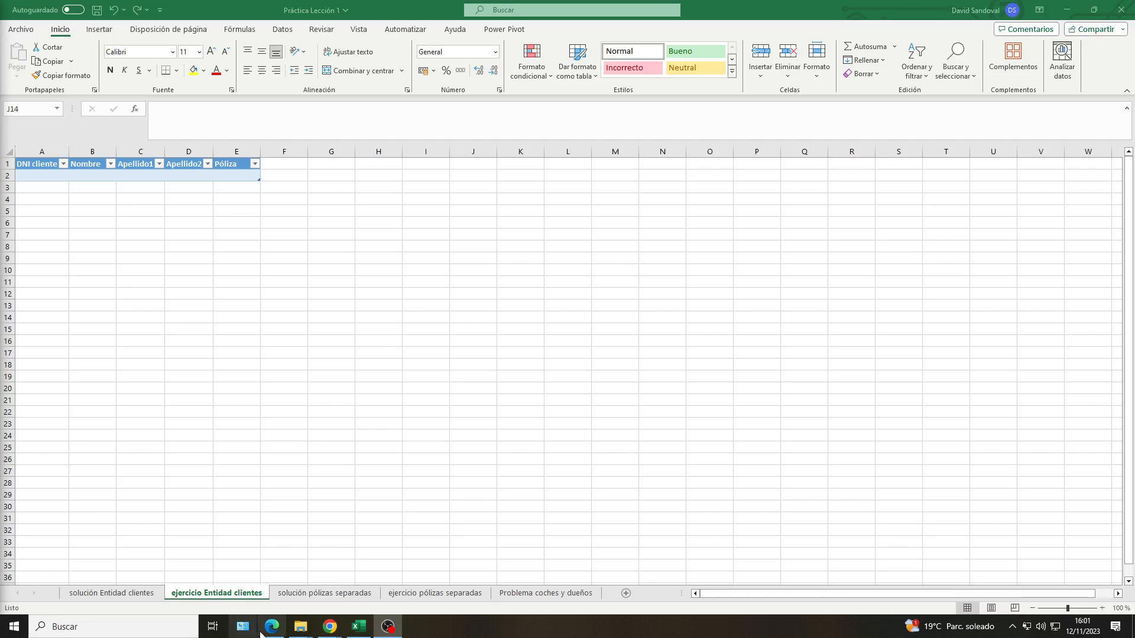
# - Switch to the Bing chat in Edge and copy the generated table of names, surnames and numbers, including its header row
pyautogui.moveTo(272, 625)
pyautogui.click(275, 603)
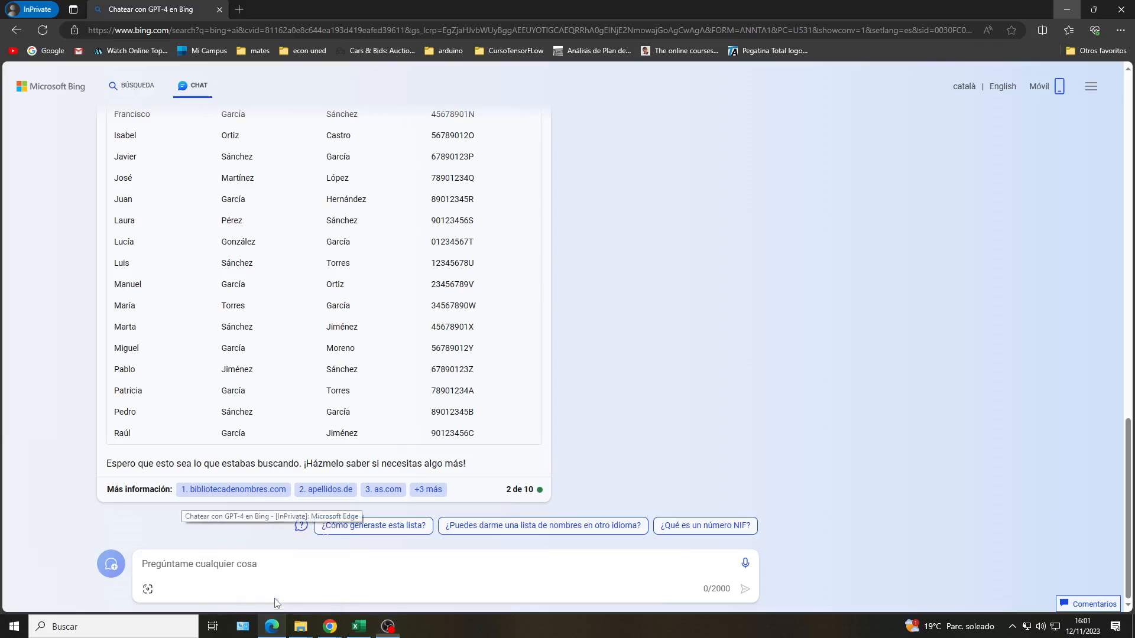
pyautogui.scroll(10, 339, 323)
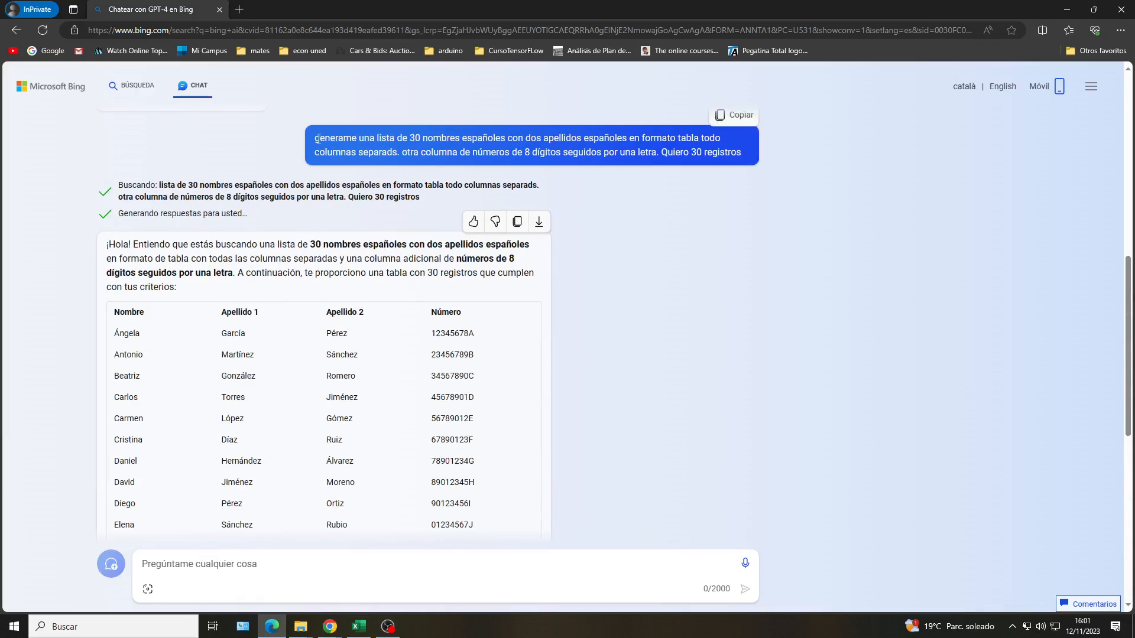
pyautogui.moveTo(321, 138); pyautogui.dragTo(715, 138)
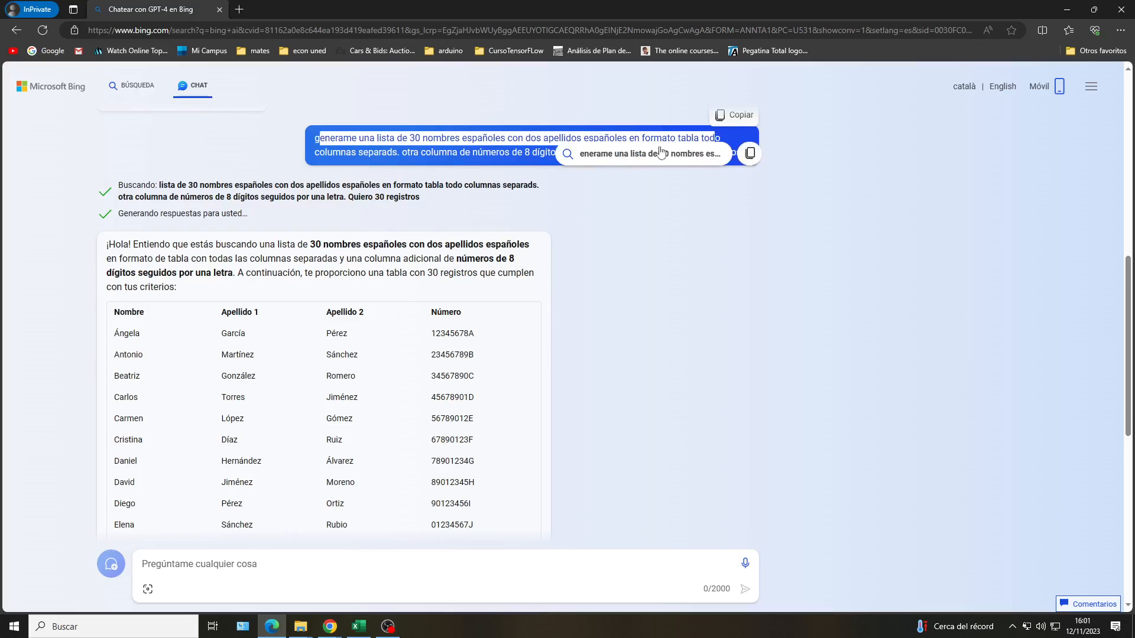
pyautogui.click(479, 133)
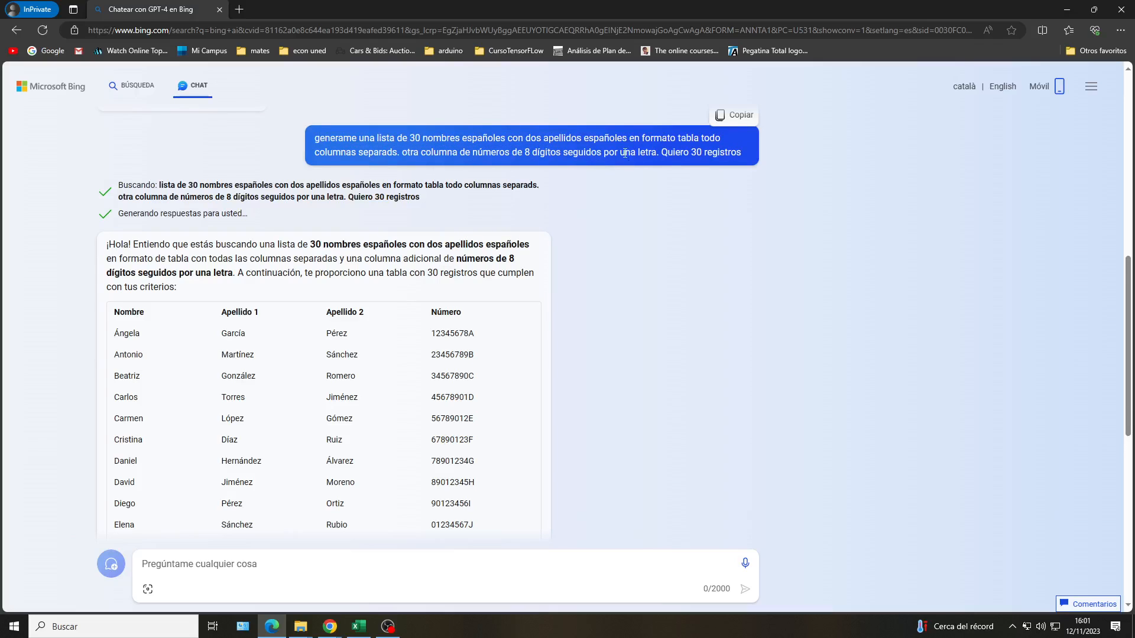
pyautogui.scroll(-1, 175, 245)
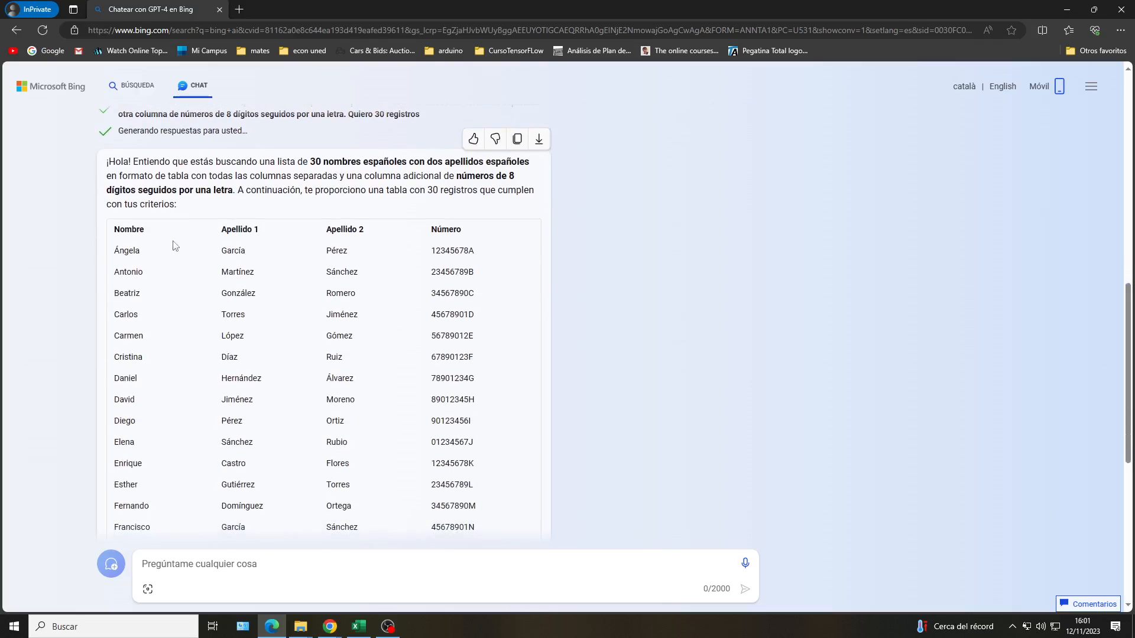
pyautogui.moveTo(116, 229); pyautogui.dragTo(478, 440)
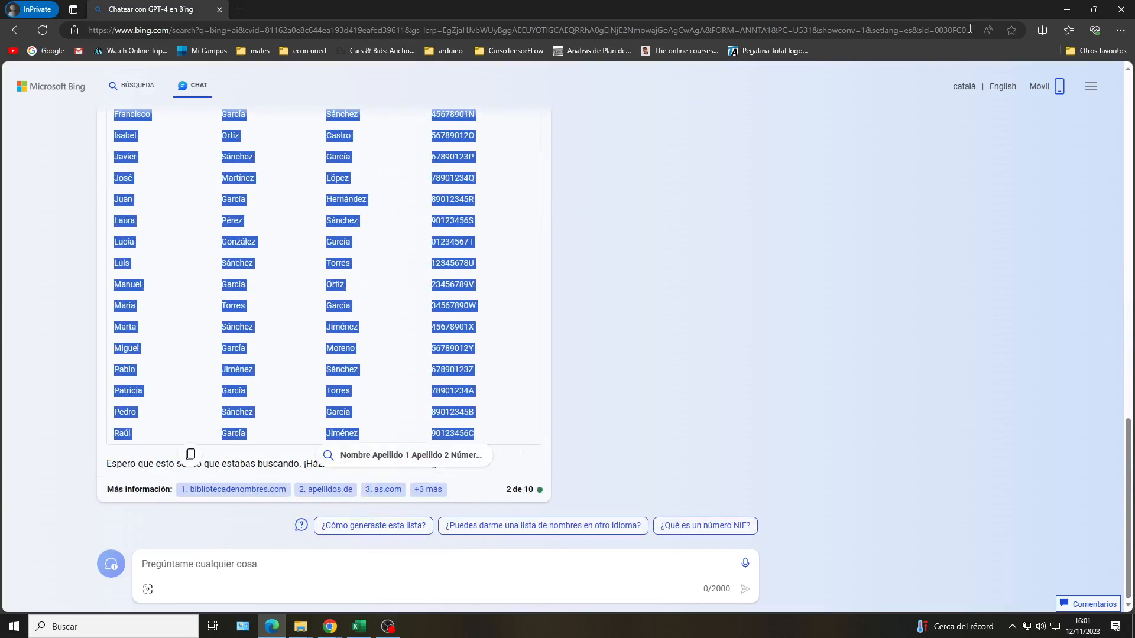
# - Return to Excel and paste the copied list at cell H3, matching the destination formatting
pyautogui.hotkey('alt', 'Tab')
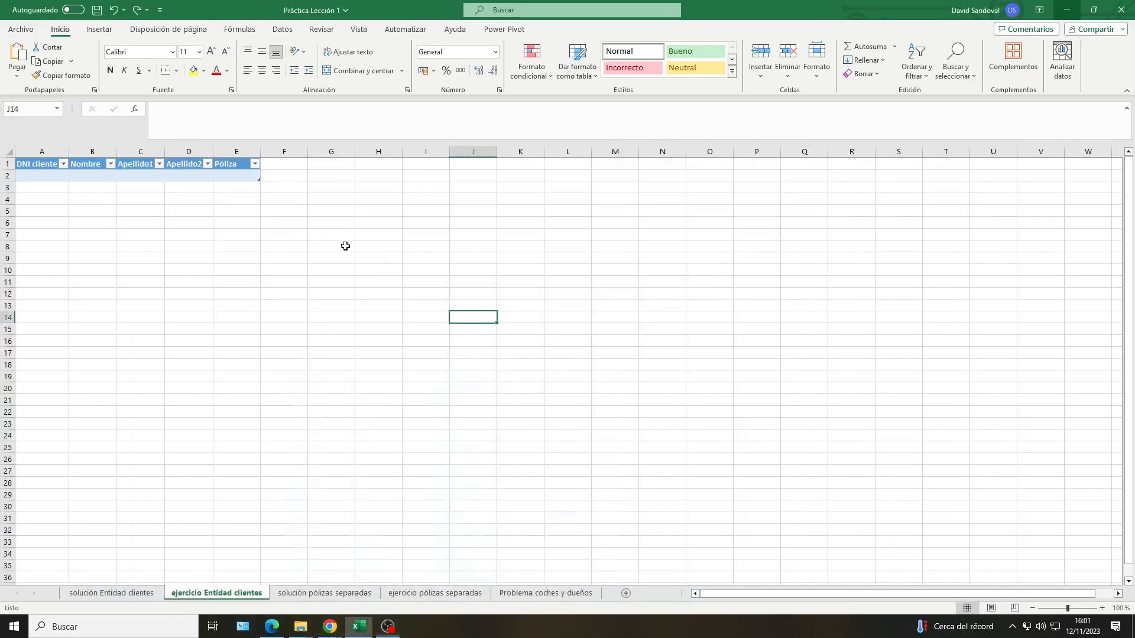
pyautogui.click(396, 190)
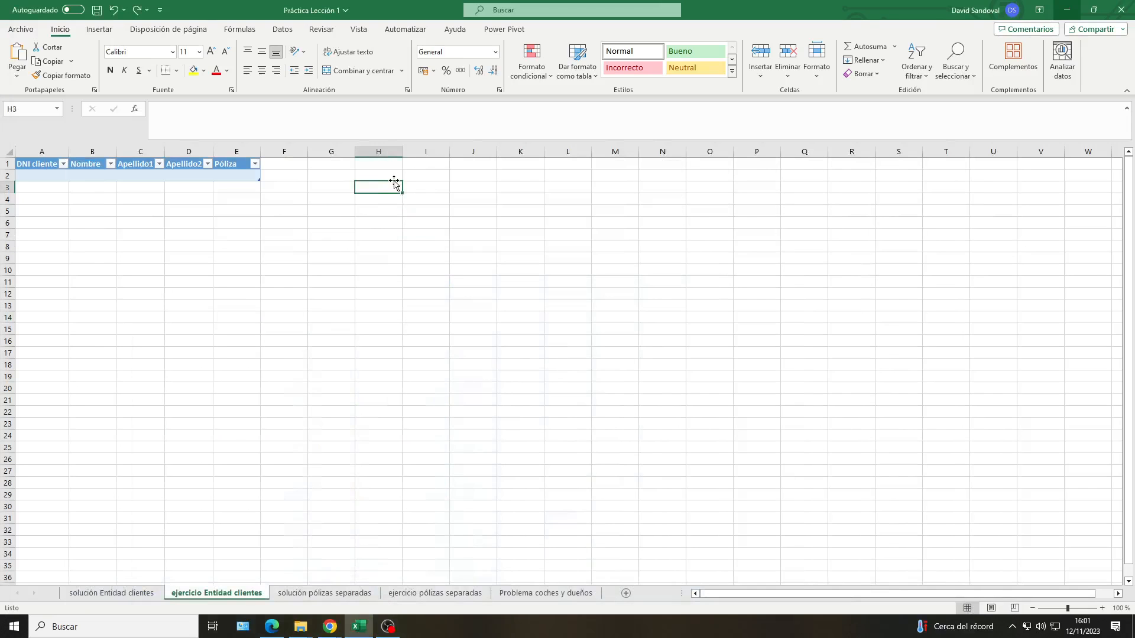
pyautogui.rightClick(392, 187)
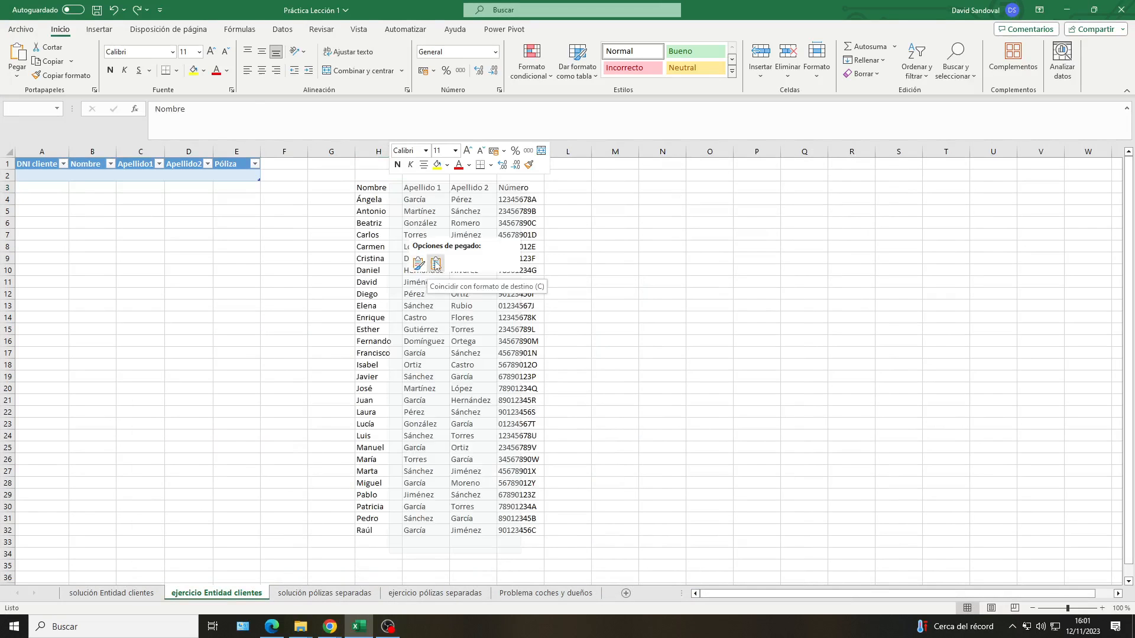
pyautogui.click(365, 195)
pyautogui.rightClick(365, 195)
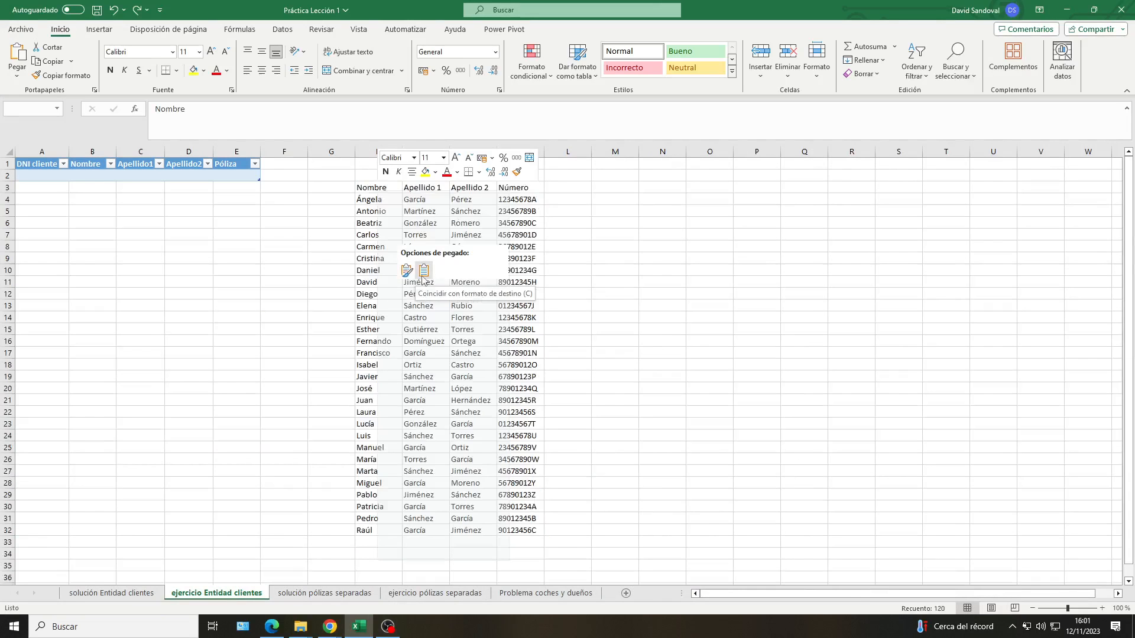
pyautogui.click(423, 271)
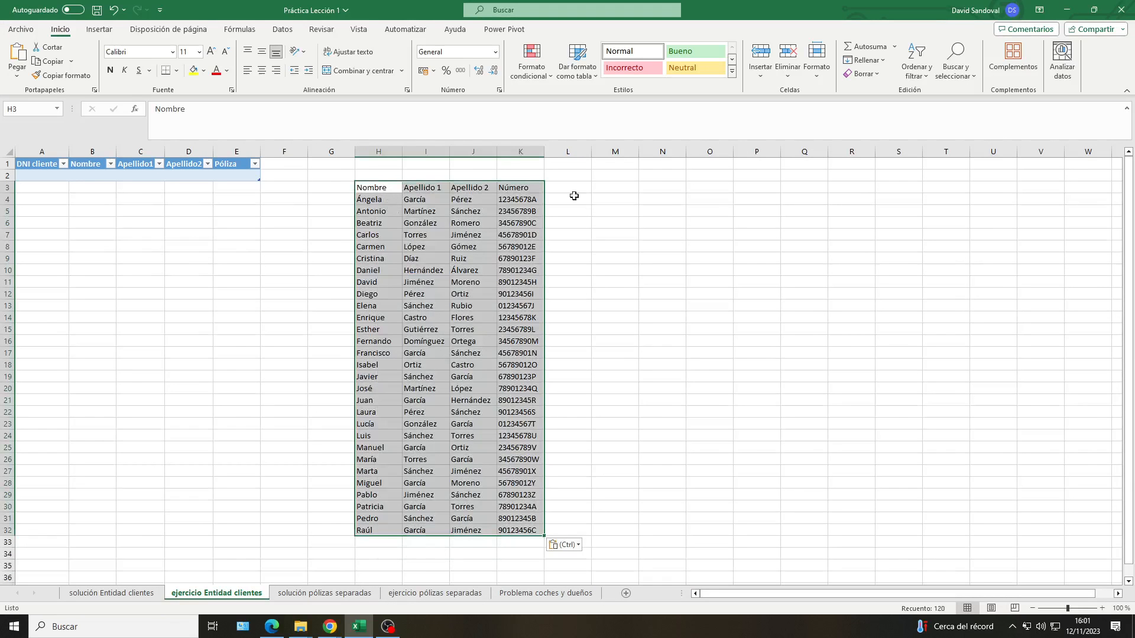
# - Copy the names and both surnames from H4:J32 into the table's Nombre, Apellido1 and Apellido2 columns, starting at B2
pyautogui.moveTo(374, 185); pyautogui.dragTo(523, 186)
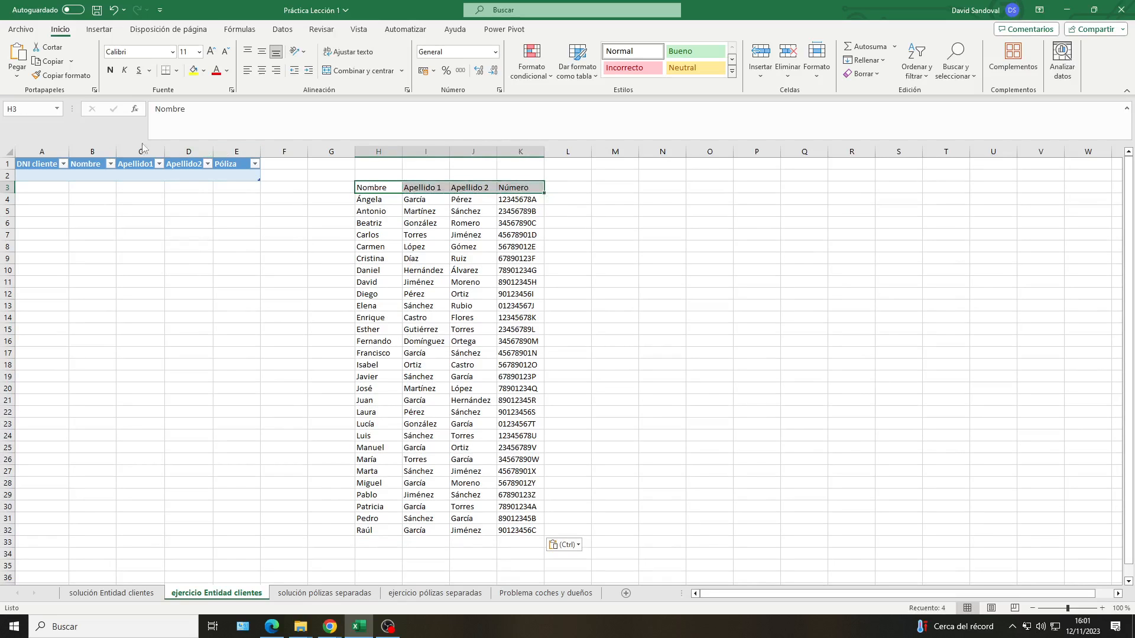
pyautogui.moveTo(372, 201); pyautogui.dragTo(459, 530)
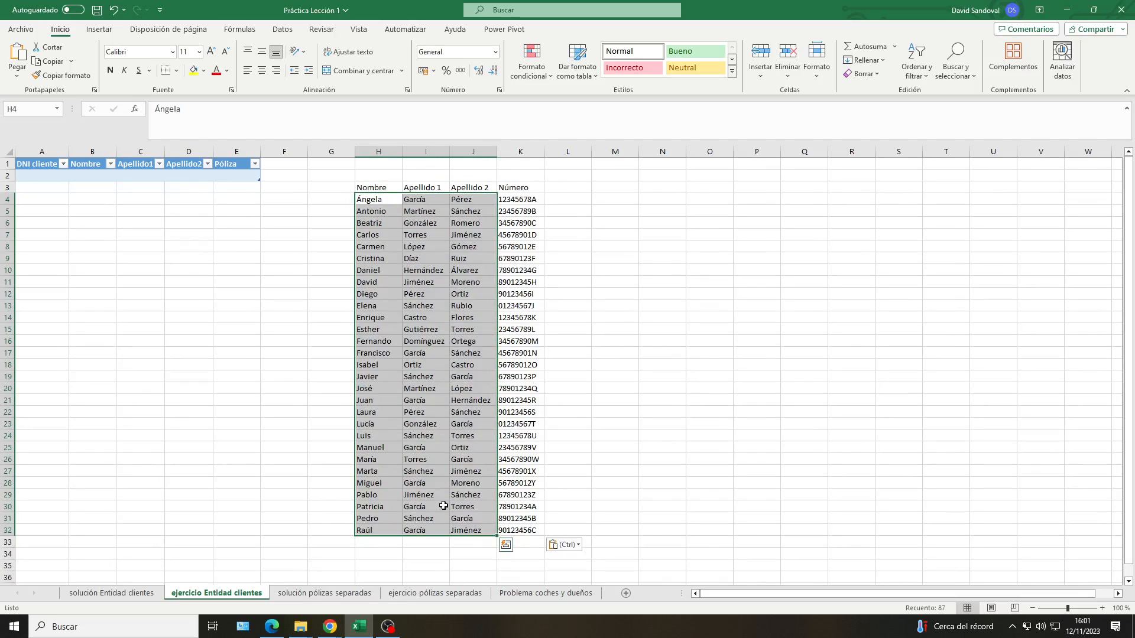
pyautogui.hotkey('ctrl', 'c')
pyautogui.click(92, 175)
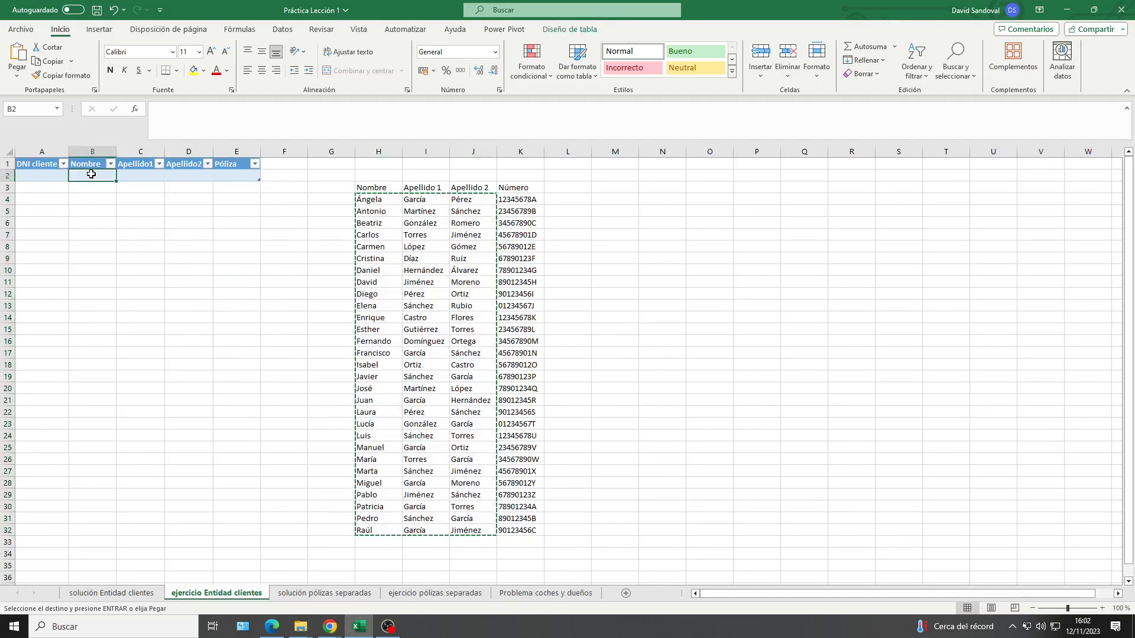
pyautogui.hotkey('ctrl', 'v')
# - Copy the identification numbers from K4:K32 into the DNI cliente column, starting at A2
pyautogui.moveTo(514, 199); pyautogui.dragTo(509, 528)
pyautogui.hotkey('ctrl', 'c')
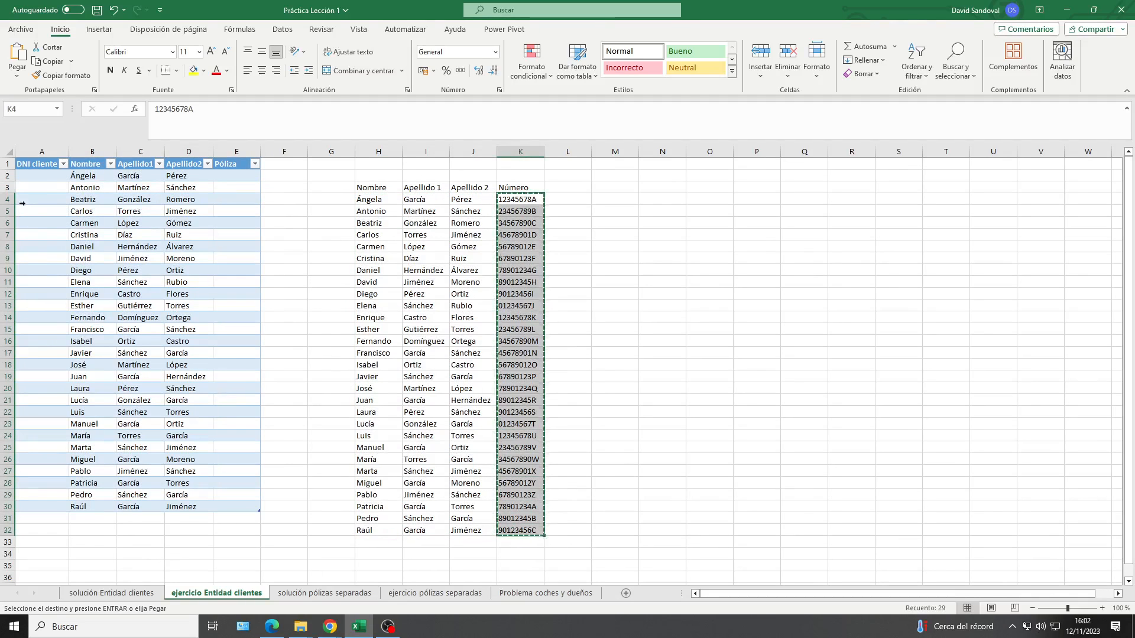
pyautogui.click(42, 173)
pyautogui.hotkey('ctrl', 'v')
# - Remove the auxiliary pasted list, headers included, from columns H to K
pyautogui.moveTo(376, 187); pyautogui.dragTo(520, 545)
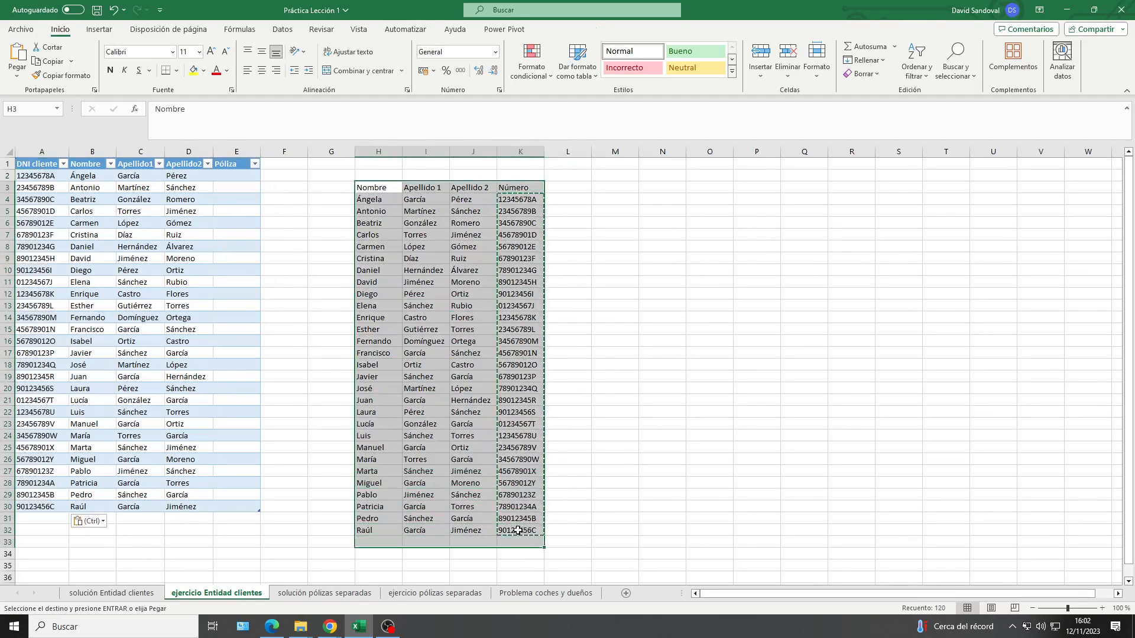
pyautogui.rightClick(483, 451)
pyautogui.click(524, 231)
pyautogui.click(420, 293)
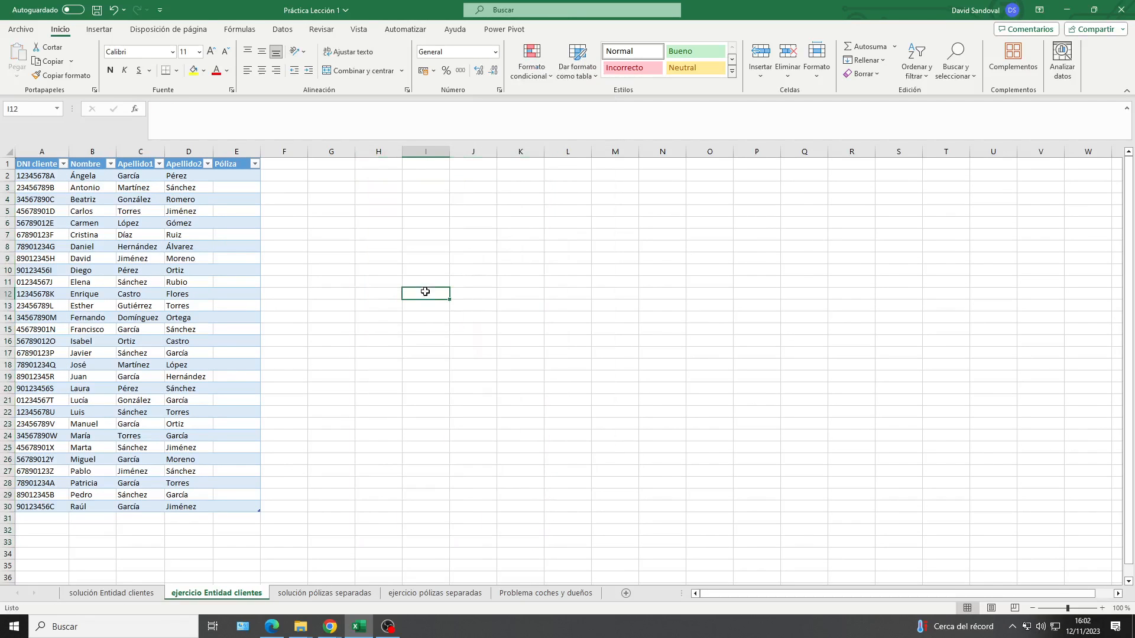
# - Enter P01 in E2 and P02 in E3 as the first two Póliza values
pyautogui.click(225, 179)
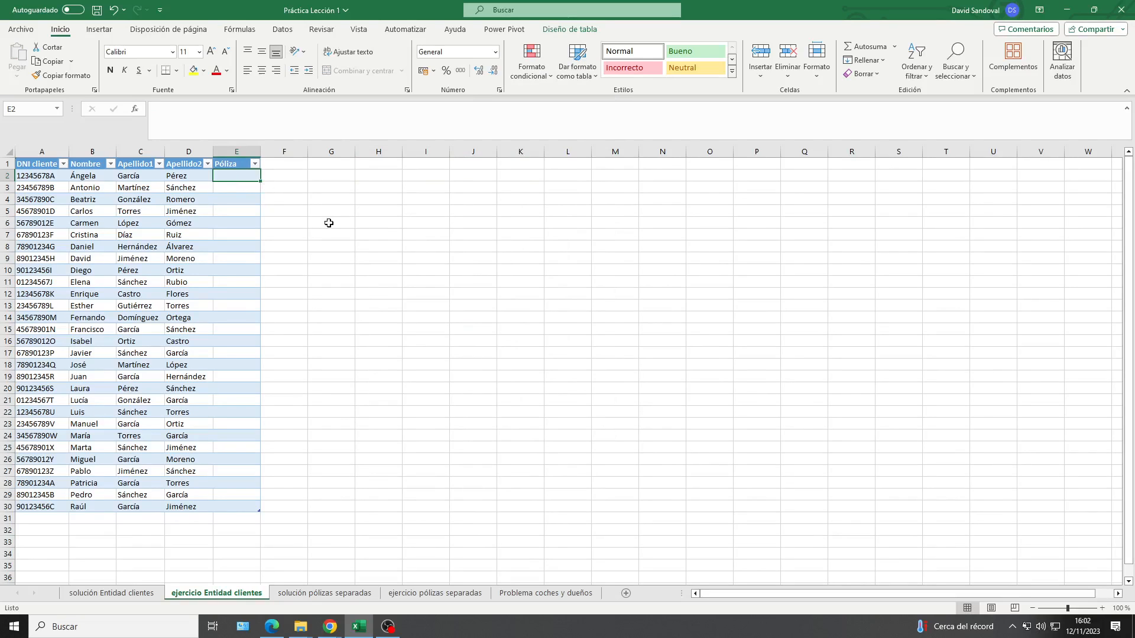
pyautogui.write('P01')
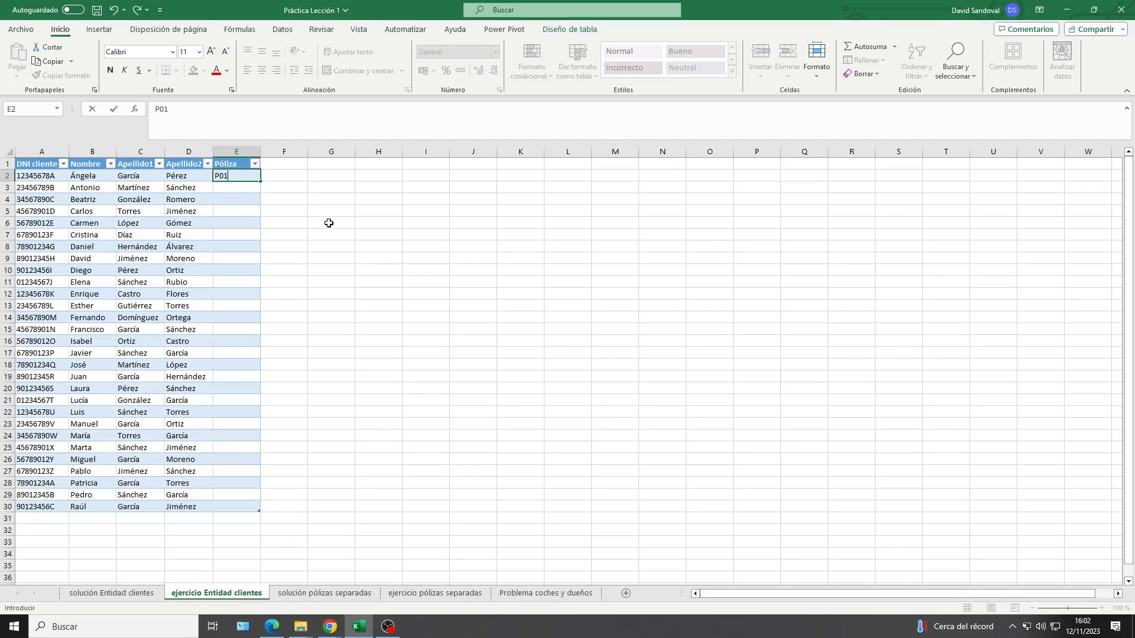
pyautogui.press('Return')
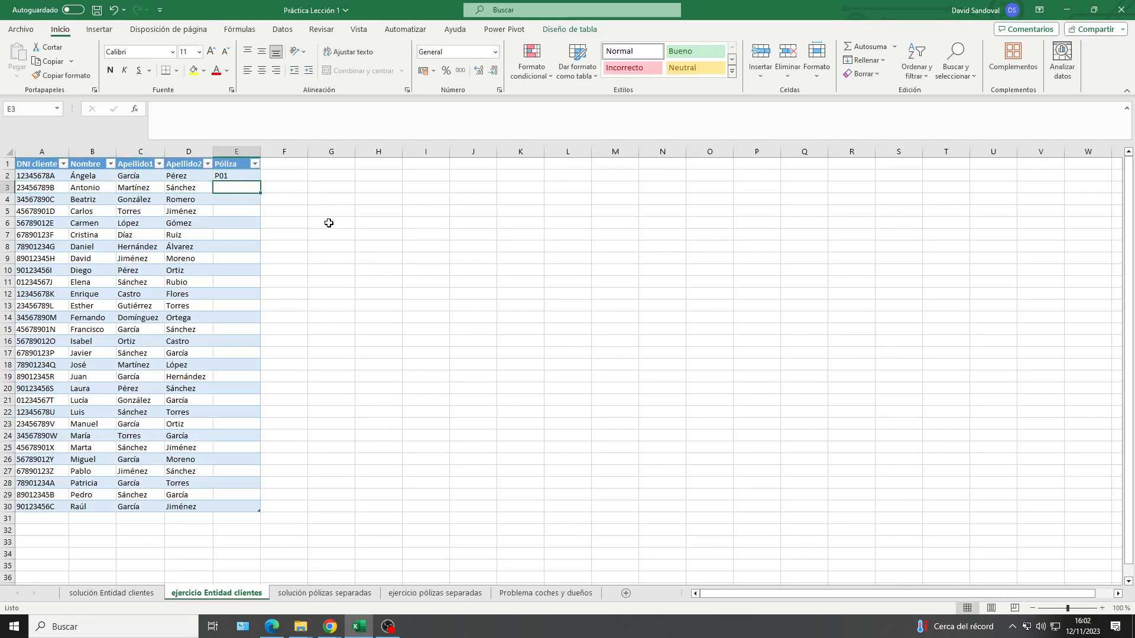
pyautogui.write('P021')
pyautogui.press('BackSpace')
# - Extend the P01, P02 series down the Póliza column to the last table row, E30
pyautogui.moveTo(241, 172); pyautogui.dragTo(244, 184)
pyautogui.hotkey('alt', 'Tab')
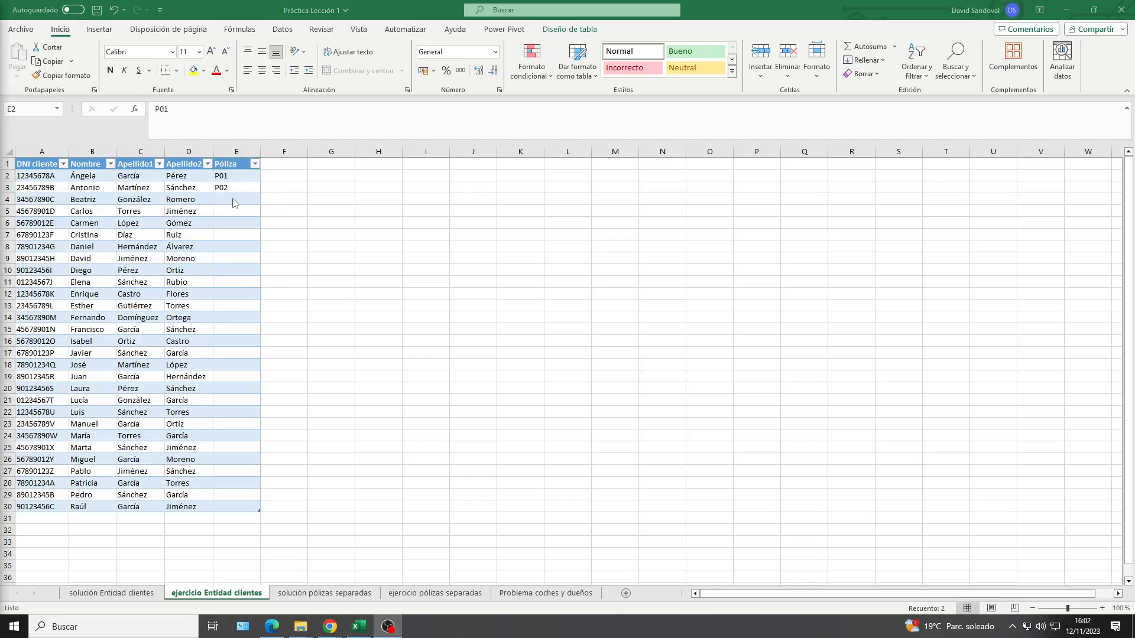
pyautogui.hotkey('alt', 'Tab')
pyautogui.click(249, 184)
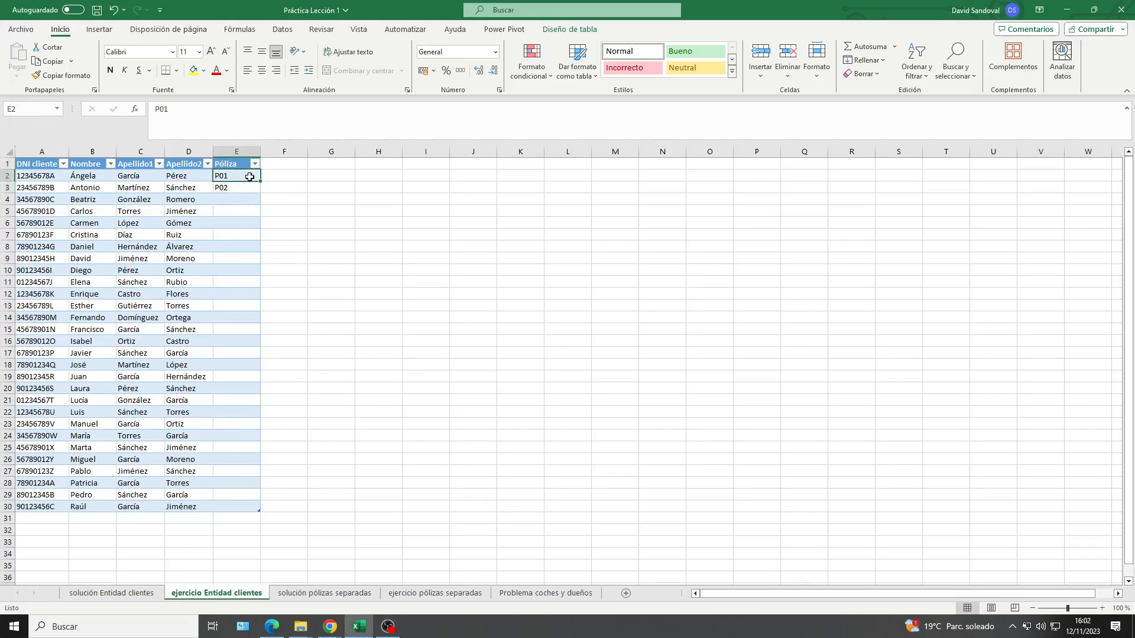
pyautogui.moveTo(246, 176); pyautogui.dragTo(243, 187)
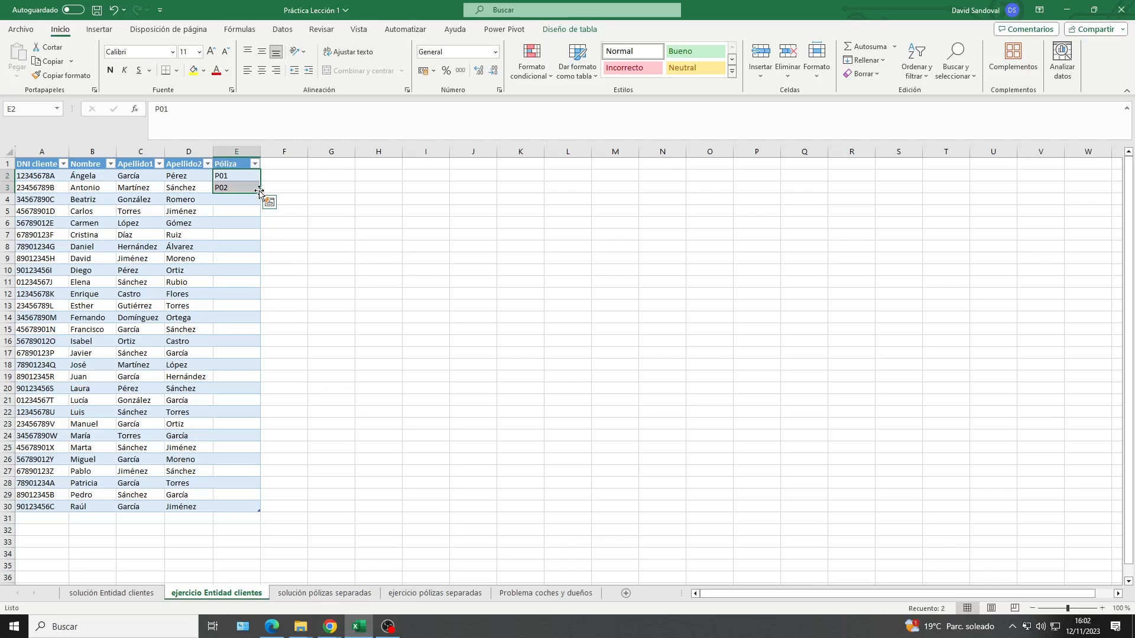
pyautogui.moveTo(260, 193); pyautogui.dragTo(249, 518)
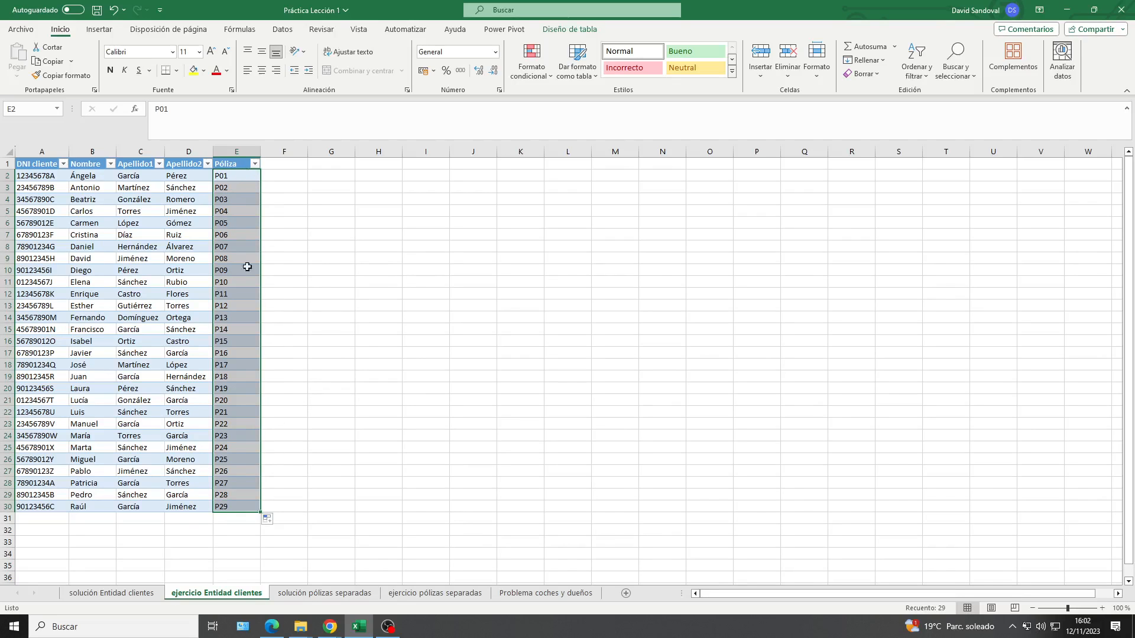
pyautogui.click(335, 281)
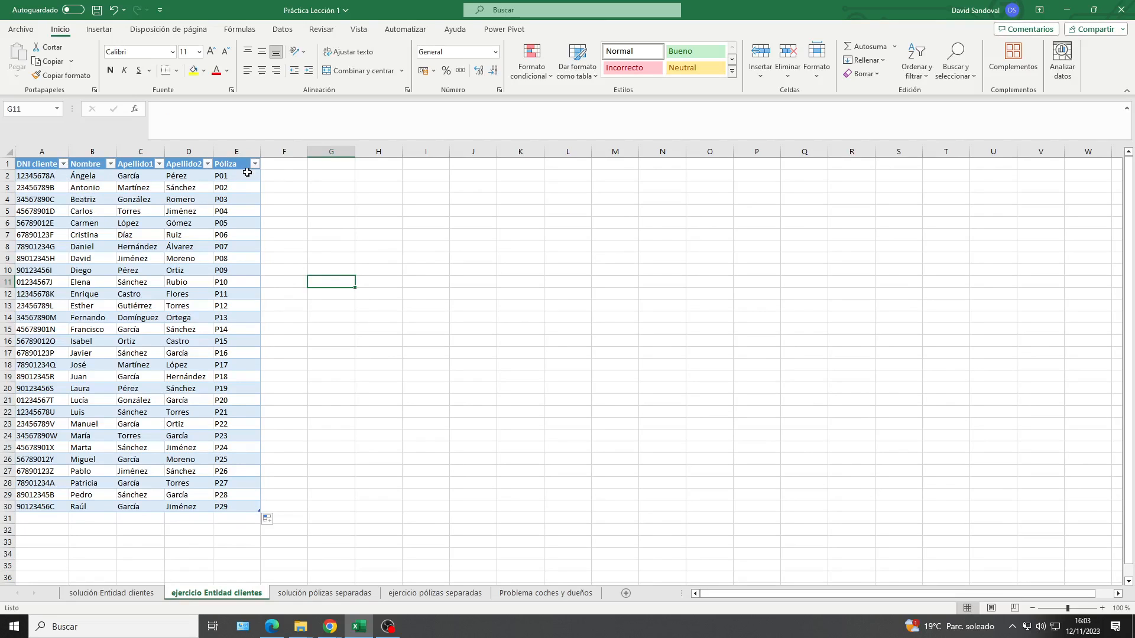
# - Filter the Nombre column to show only the third and fifth names in the filter list
pyautogui.click(110, 164)
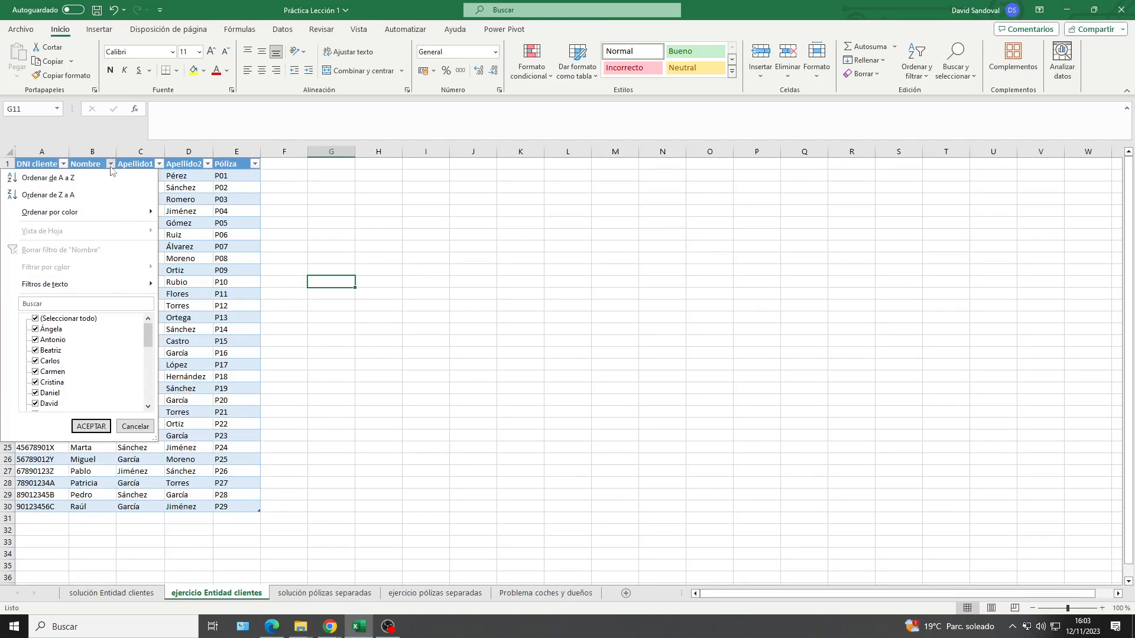
pyautogui.click(36, 320)
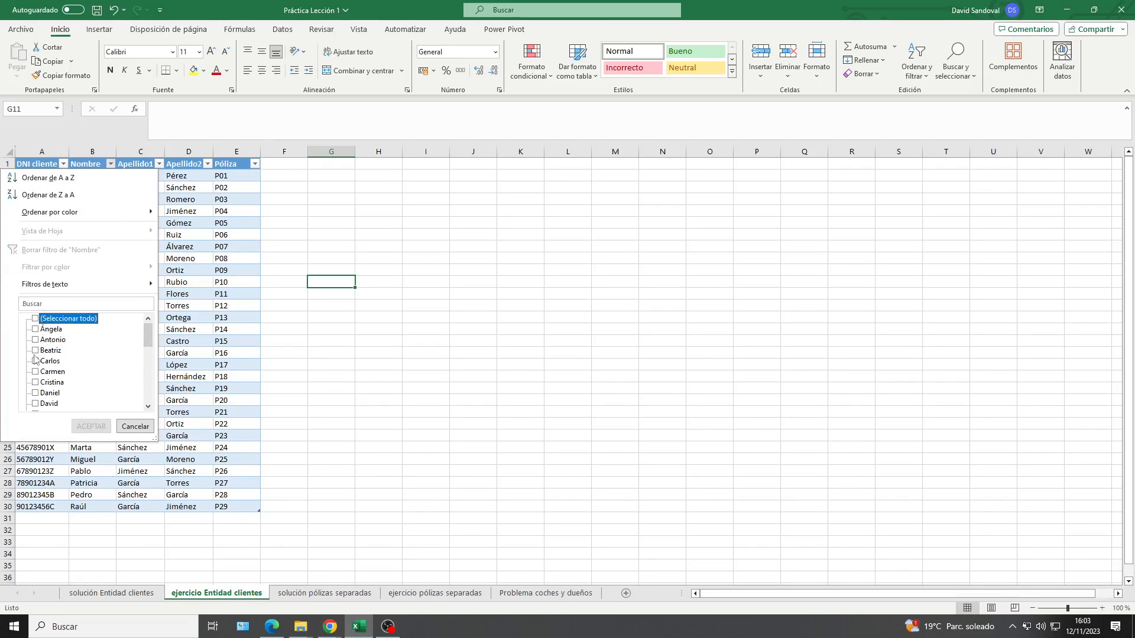
pyautogui.click(36, 351)
pyautogui.click(36, 372)
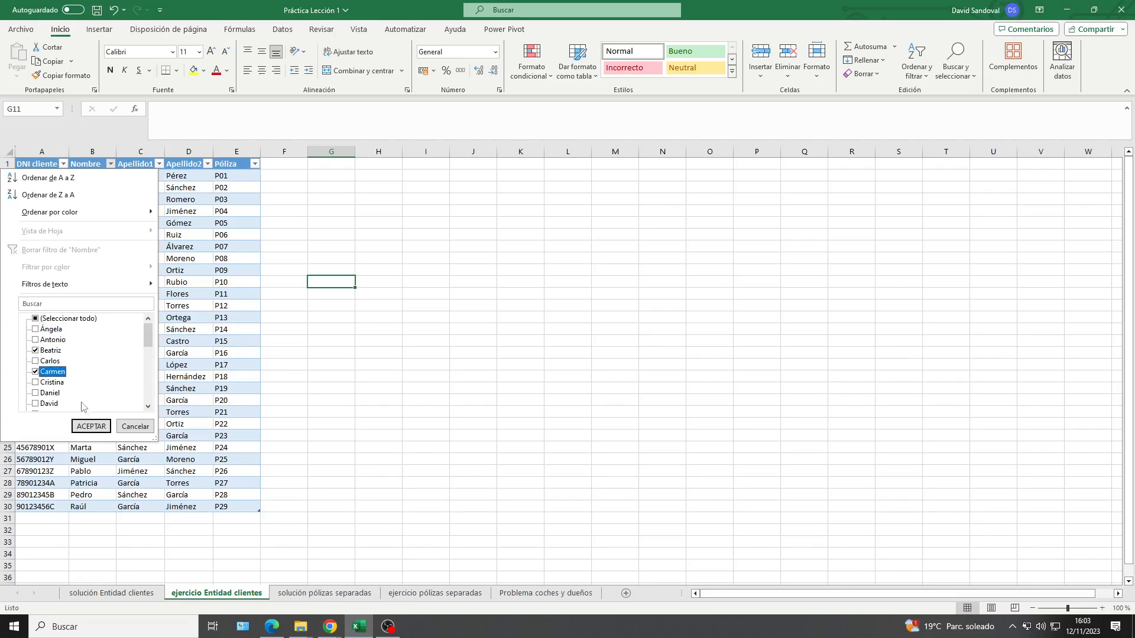
pyautogui.click(91, 426)
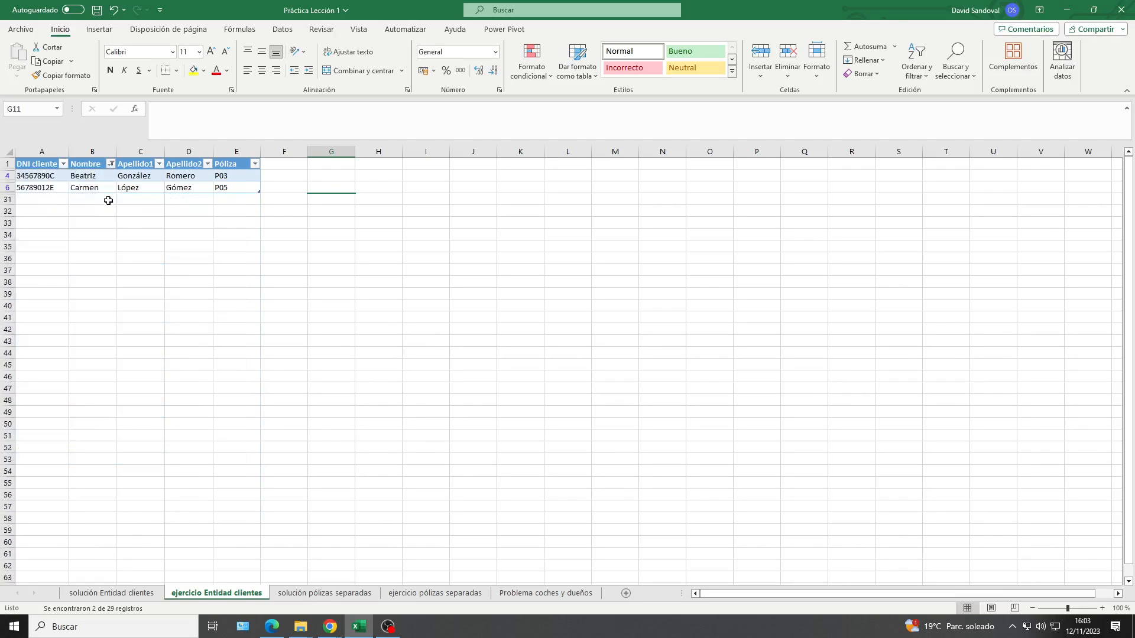
# - Reset the Nombre column filter to select all names so every client row is shown
pyautogui.click(111, 164)
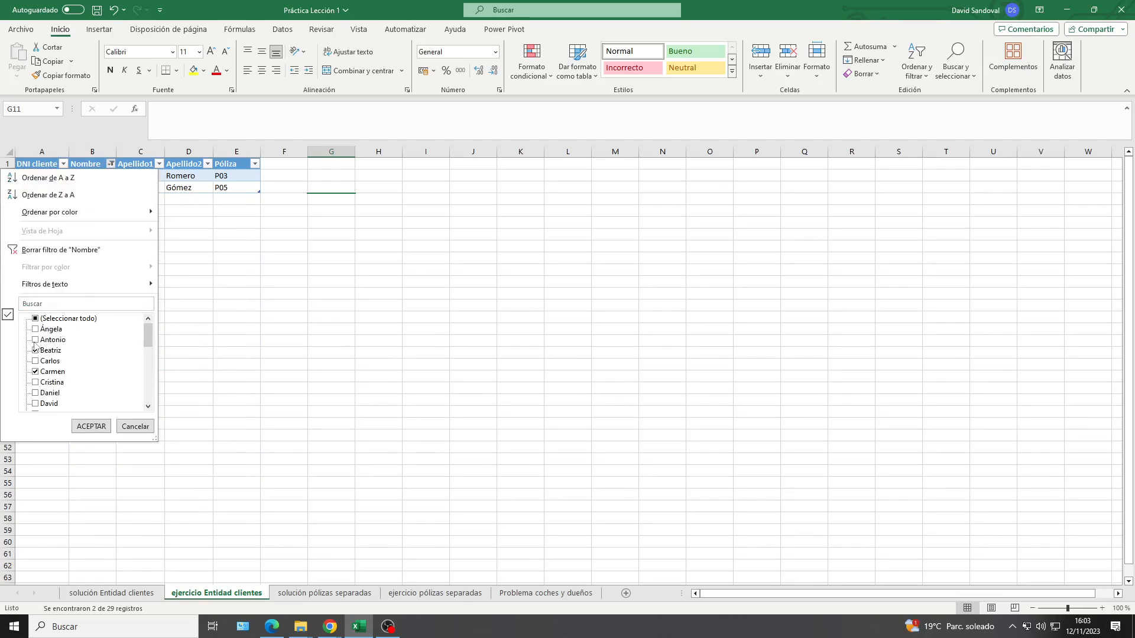
pyautogui.click(35, 372)
pyautogui.click(36, 350)
pyautogui.click(35, 318)
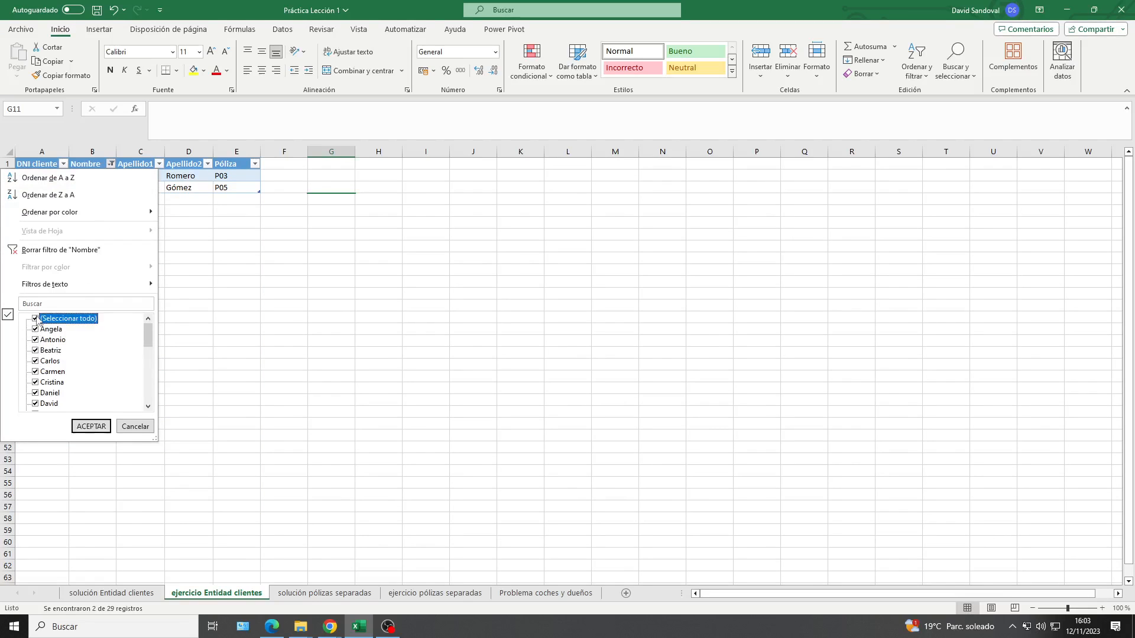
pyautogui.click(101, 426)
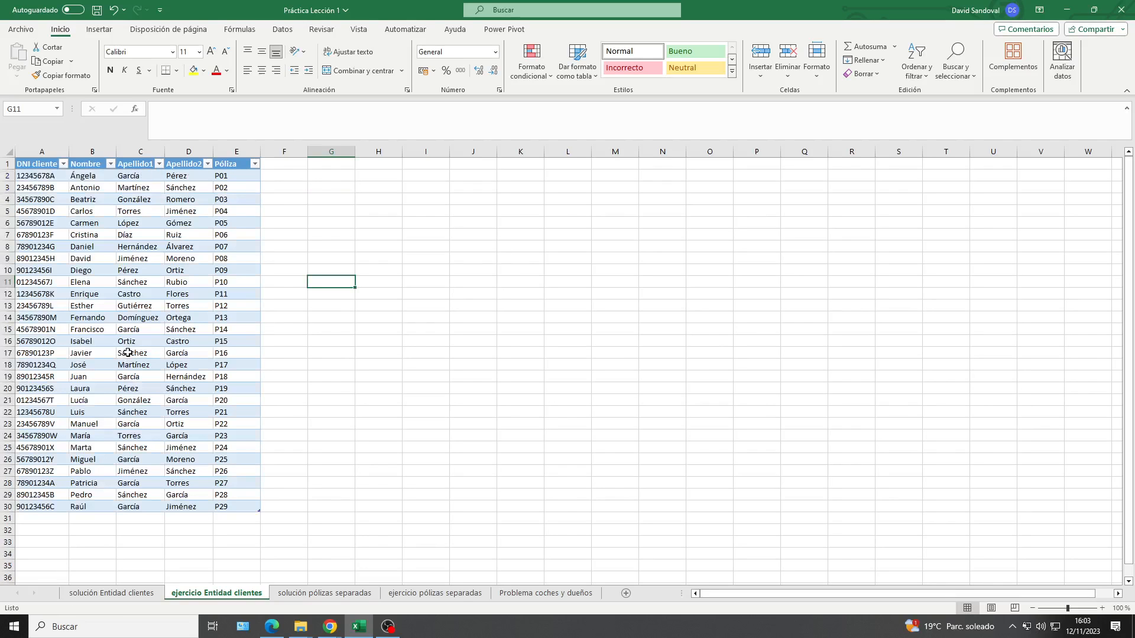
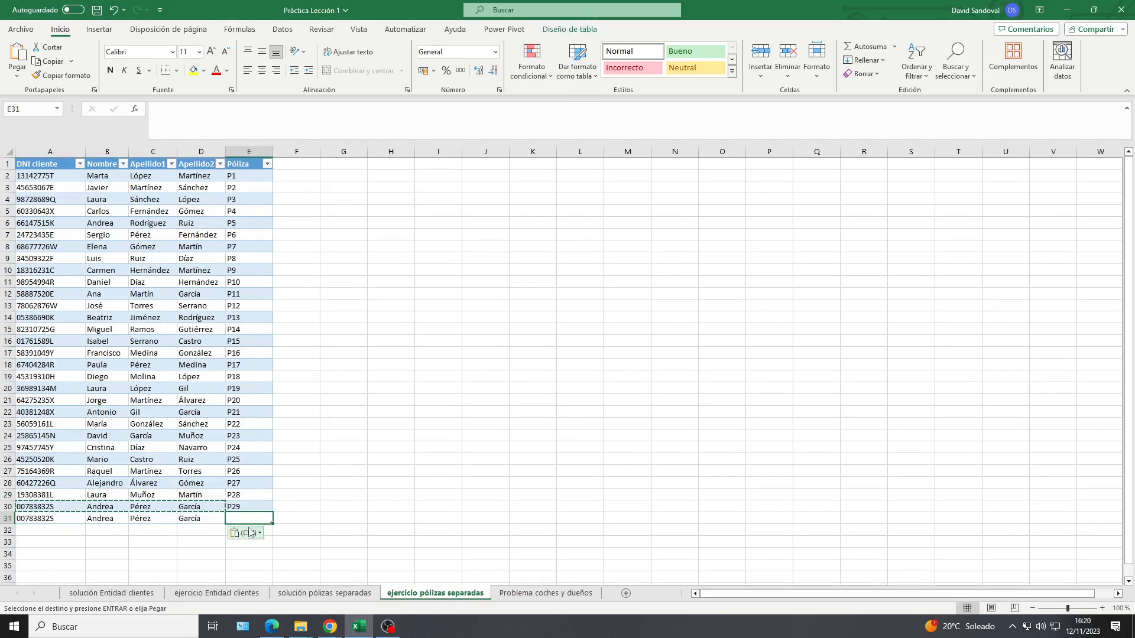
# - Enter P30 as the Póliza value of the duplicated client row in E31
pyautogui.write('P30')
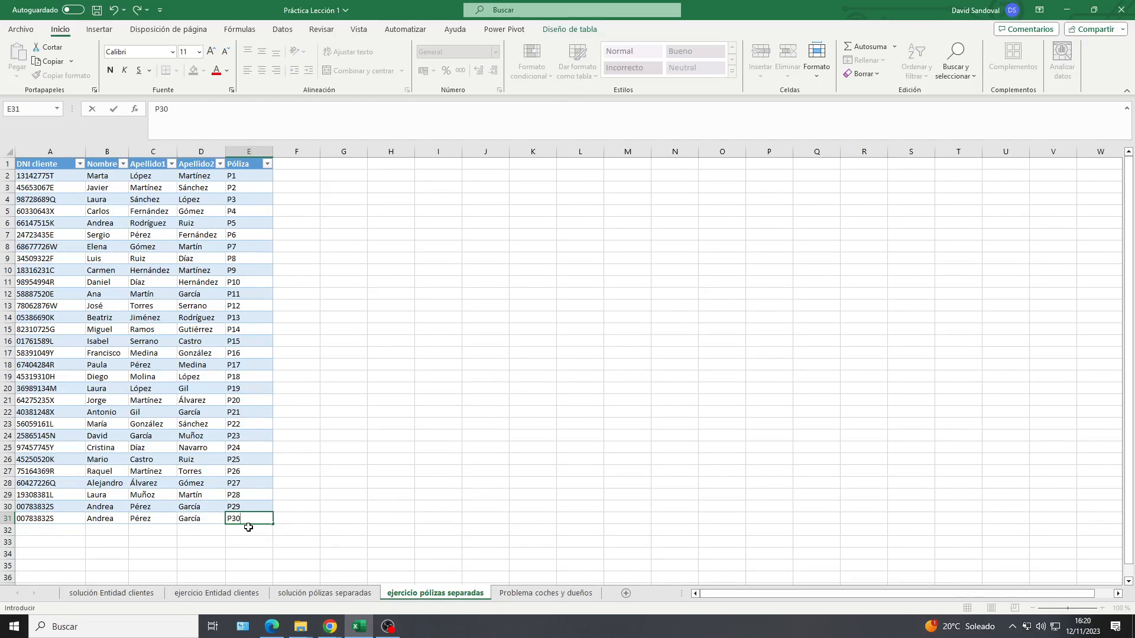
pyautogui.click(314, 470)
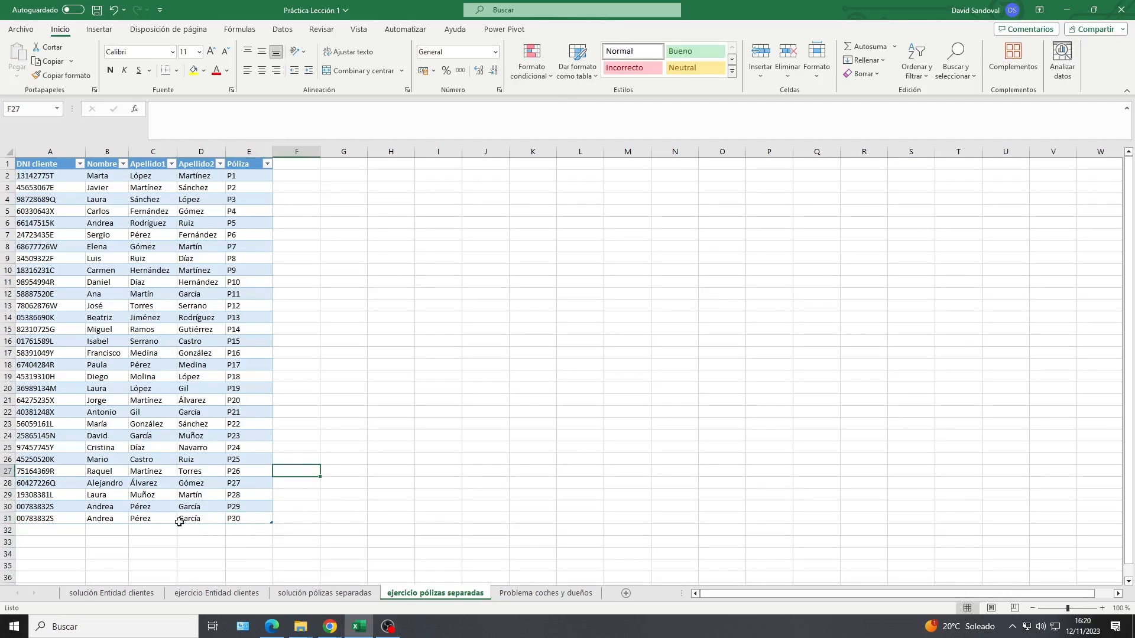
# - Examine the DNI cliente column and compare the name, surname and policy values of the duplicated client in rows 30 and 31
pyautogui.moveTo(66, 519); pyautogui.dragTo(53, 176)
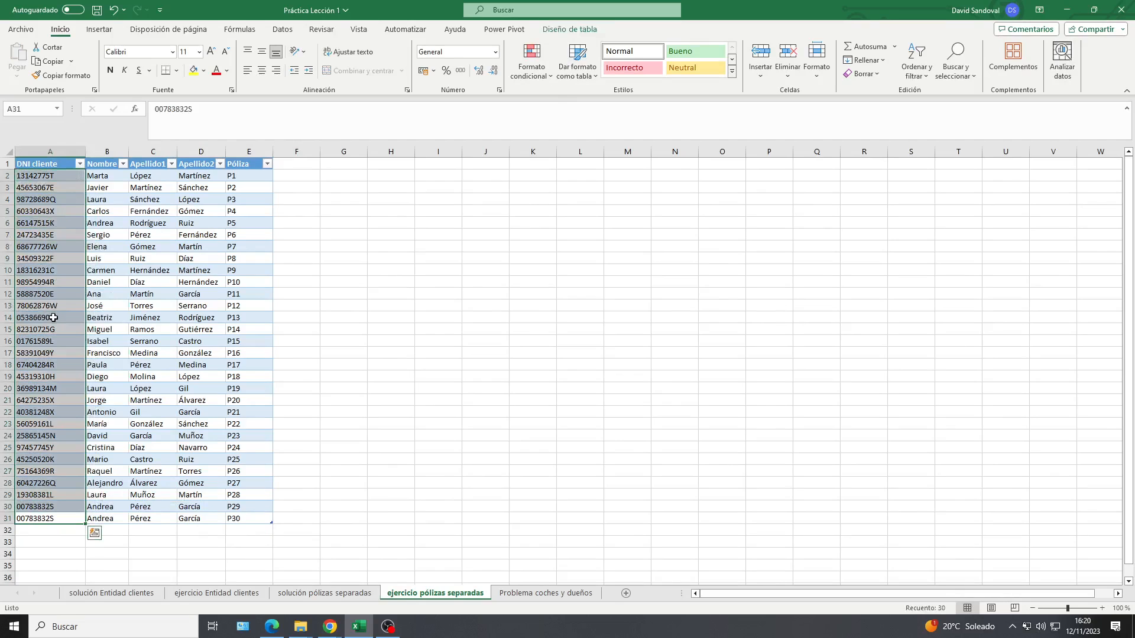
pyautogui.click(66, 509)
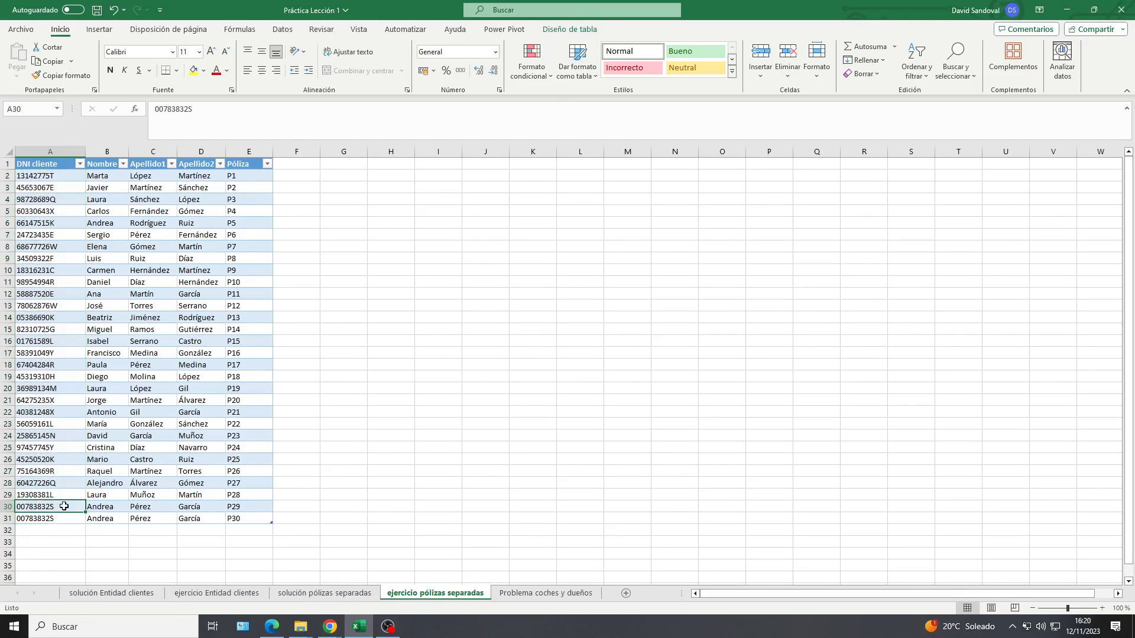
pyautogui.moveTo(64, 507); pyautogui.dragTo(65, 518)
pyautogui.moveTo(141, 507); pyautogui.dragTo(184, 507)
pyautogui.click(255, 504)
pyautogui.moveTo(255, 504); pyautogui.dragTo(256, 517)
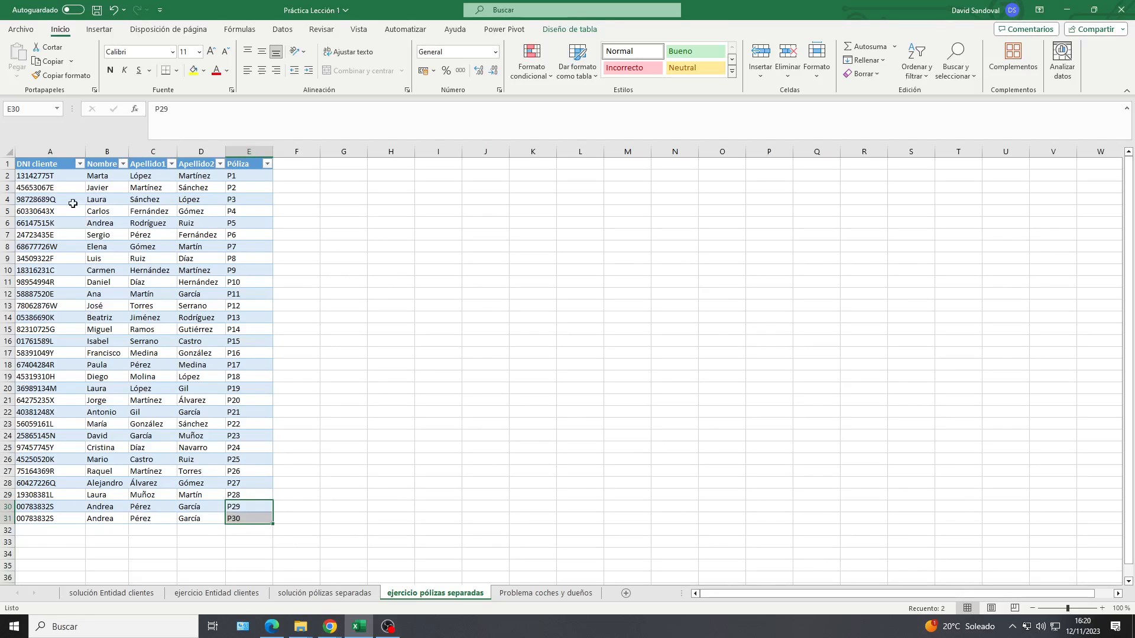
pyautogui.moveTo(49, 176); pyautogui.dragTo(65, 519)
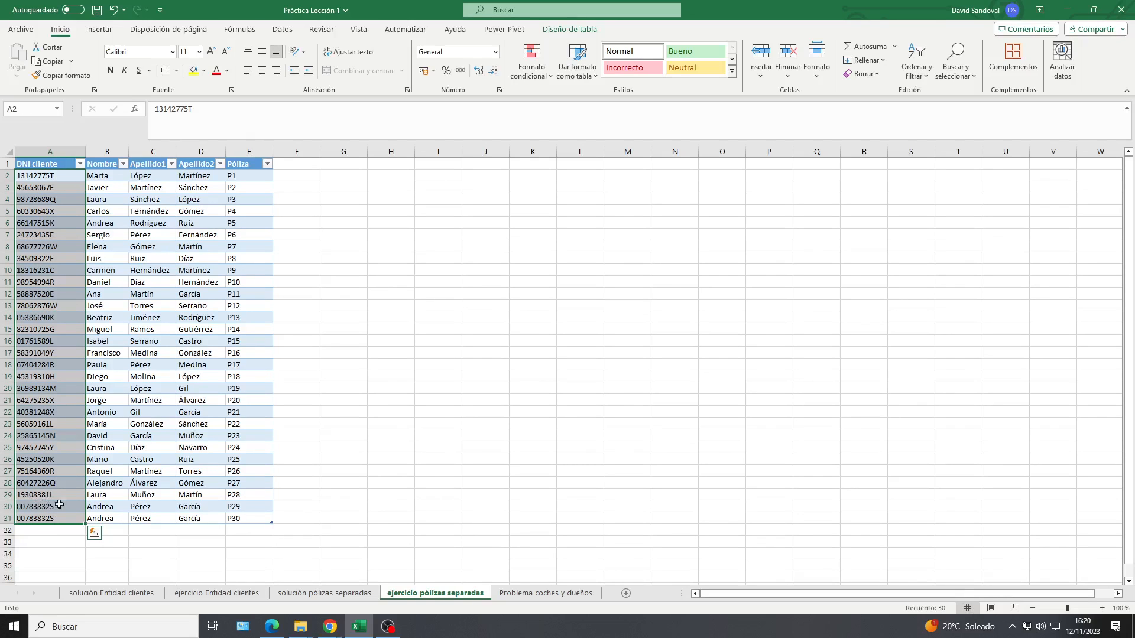
pyautogui.click(181, 505)
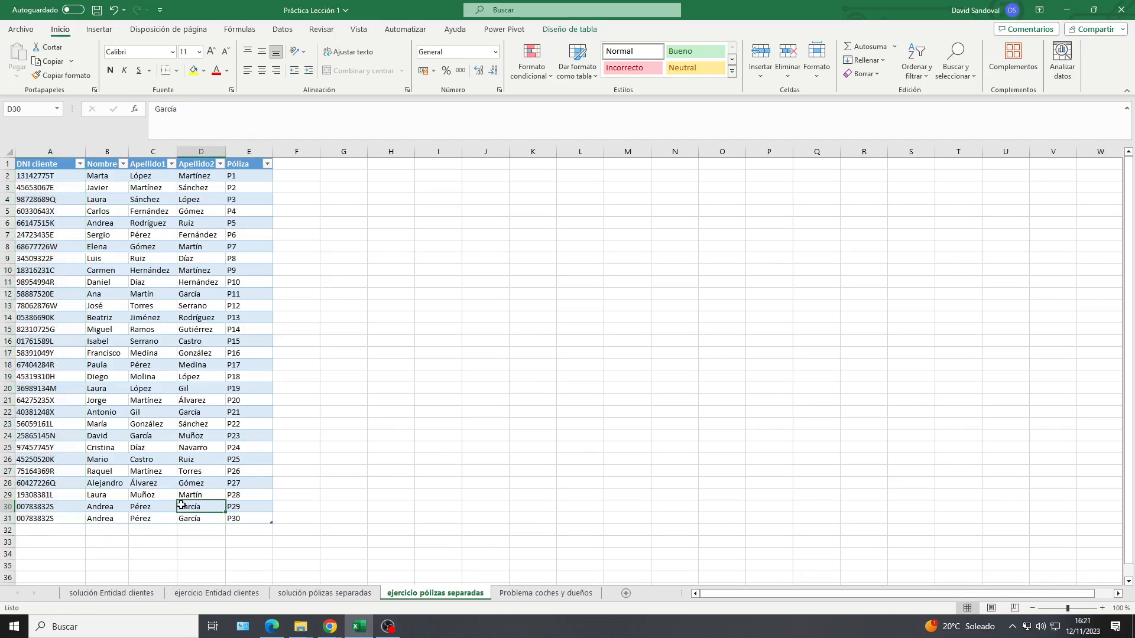
# - Undo the P30 entry and the duplicated client row so the table ends at row 30
pyautogui.click(114, 10)
pyautogui.click(114, 10)
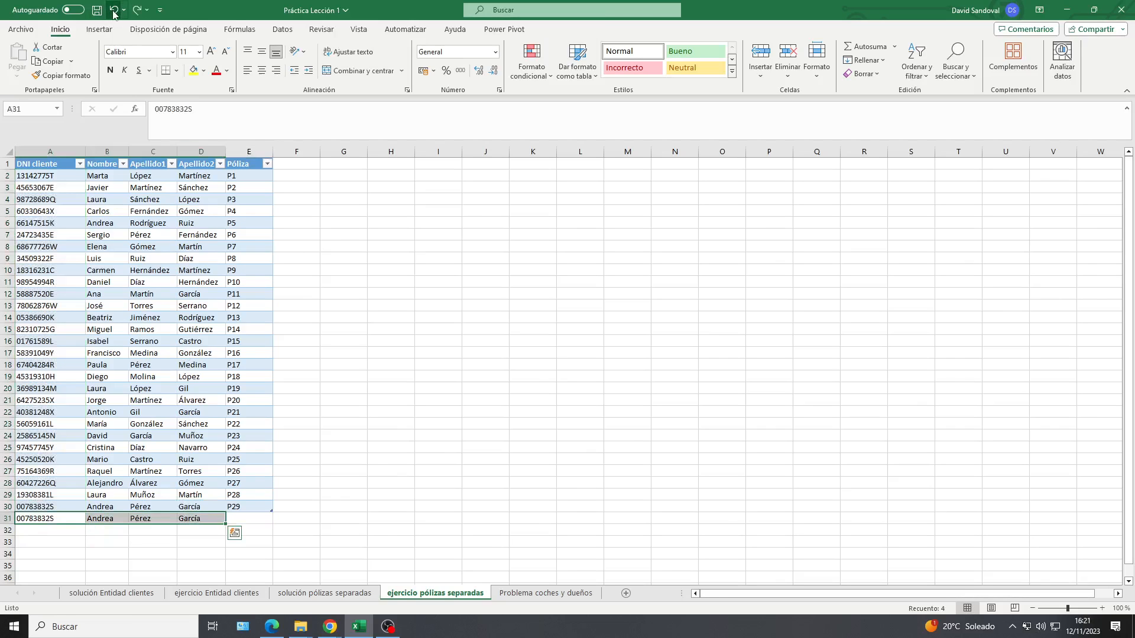
pyautogui.click(114, 10)
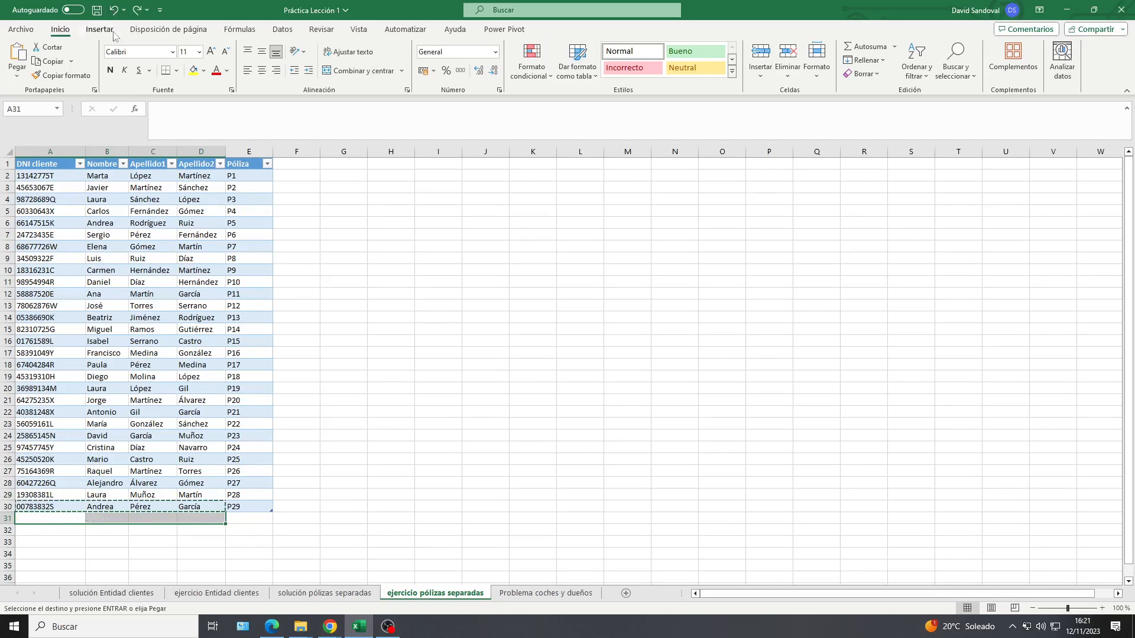
# - Enter the headers Nº Póliza, DNI clientes, fecha de contratación and fecha de vencimiento in cells H1 to K1
pyautogui.click(341, 269)
pyautogui.click(372, 165)
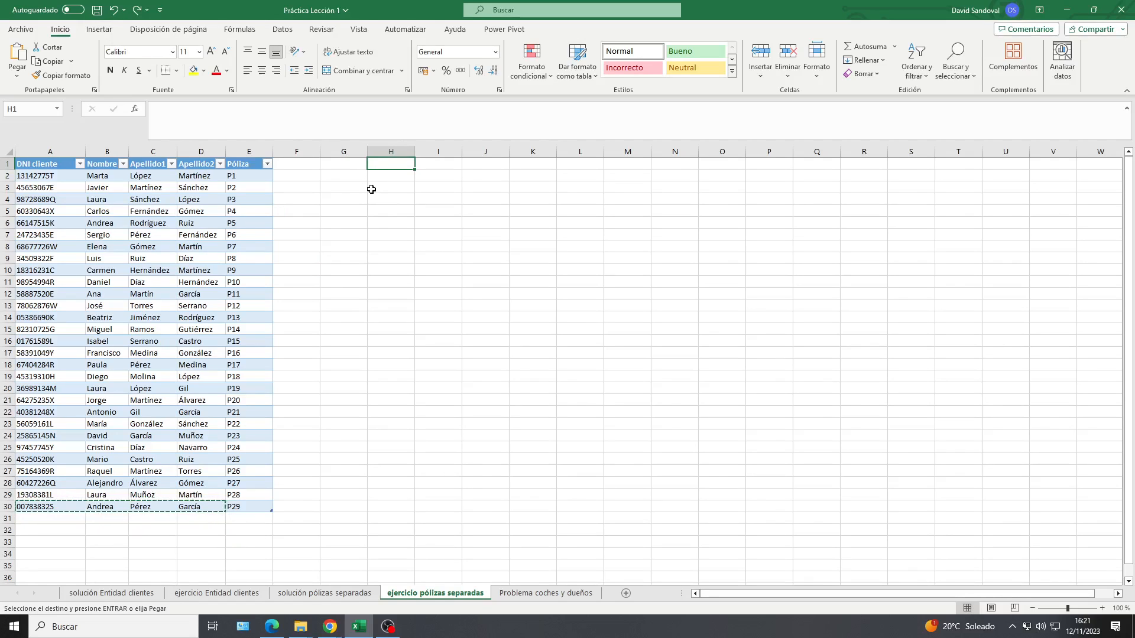
pyautogui.write('Nº Póliza')
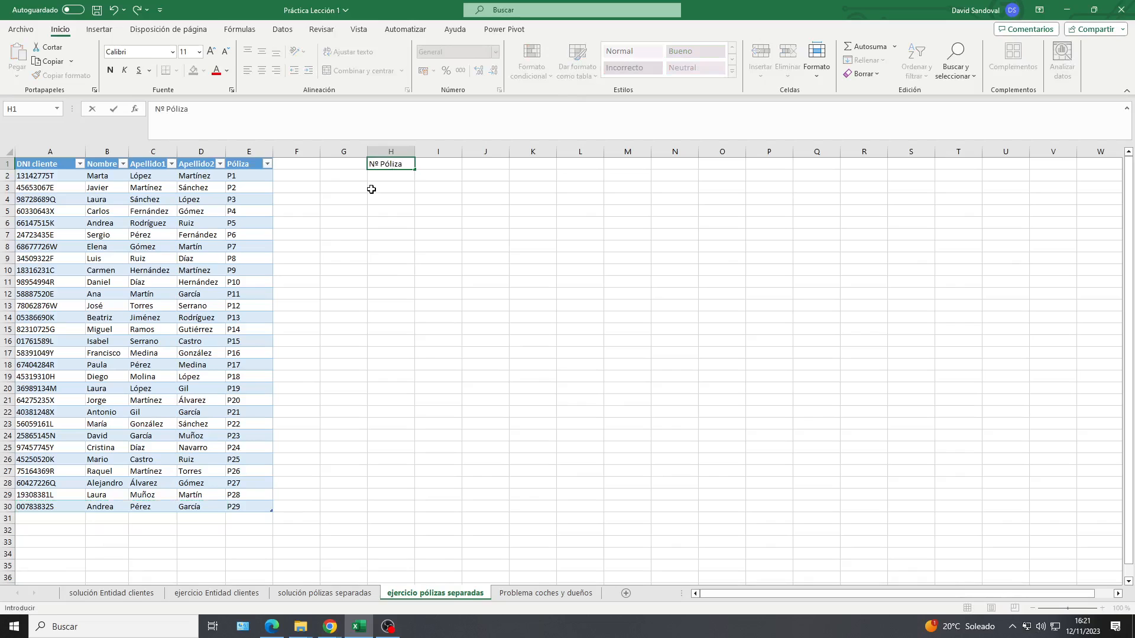
pyautogui.press('Tab')
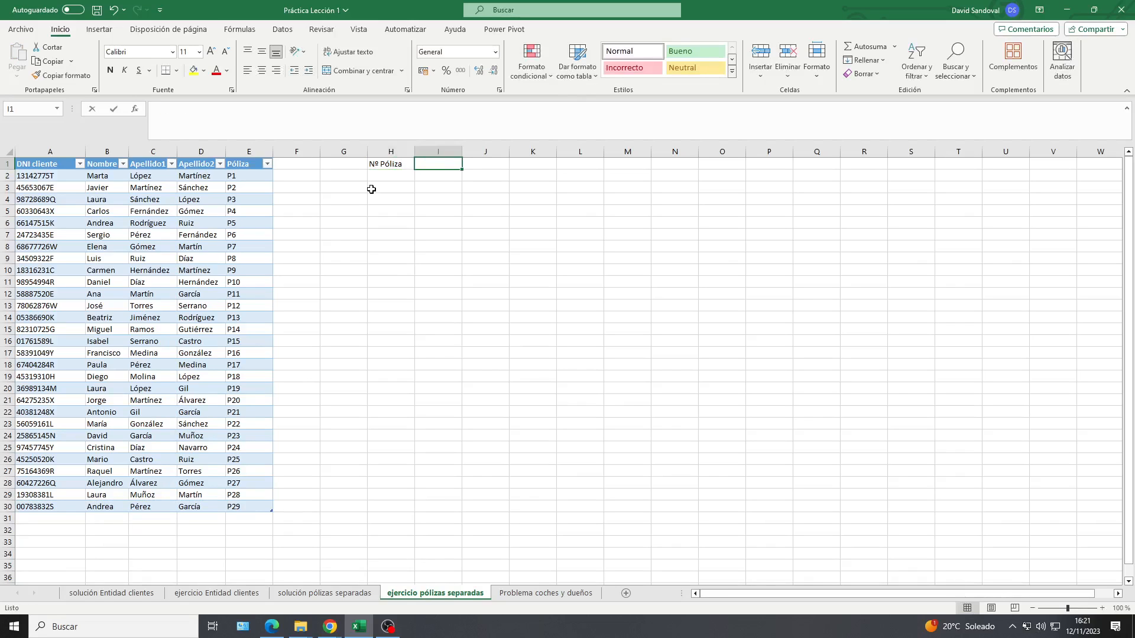
pyautogui.write('DNI clientes')
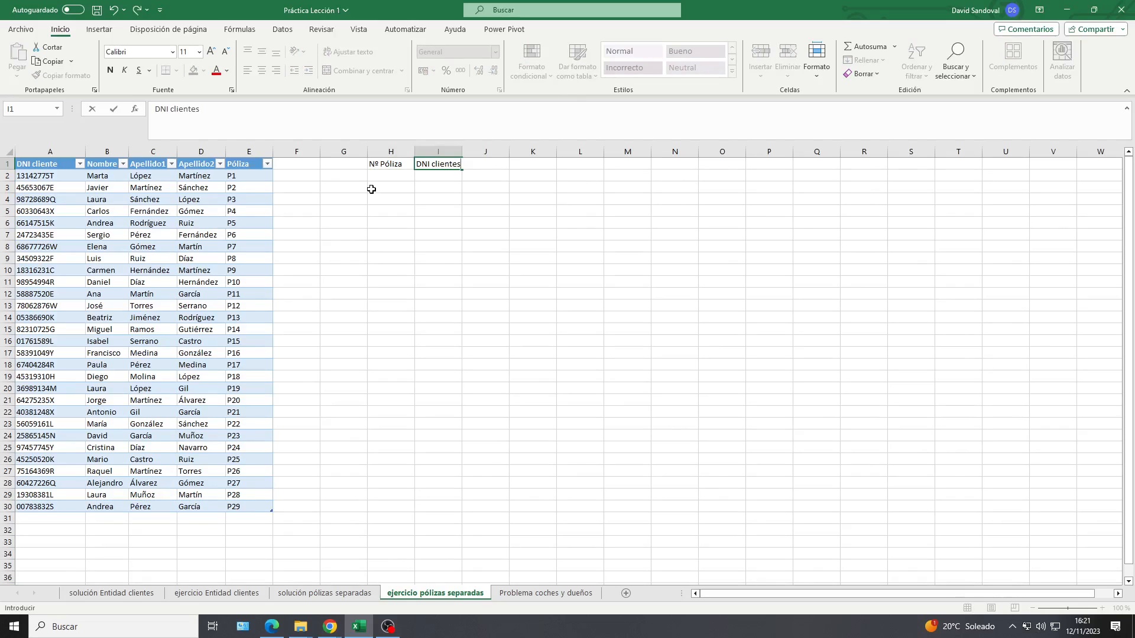
pyautogui.press('Tab')
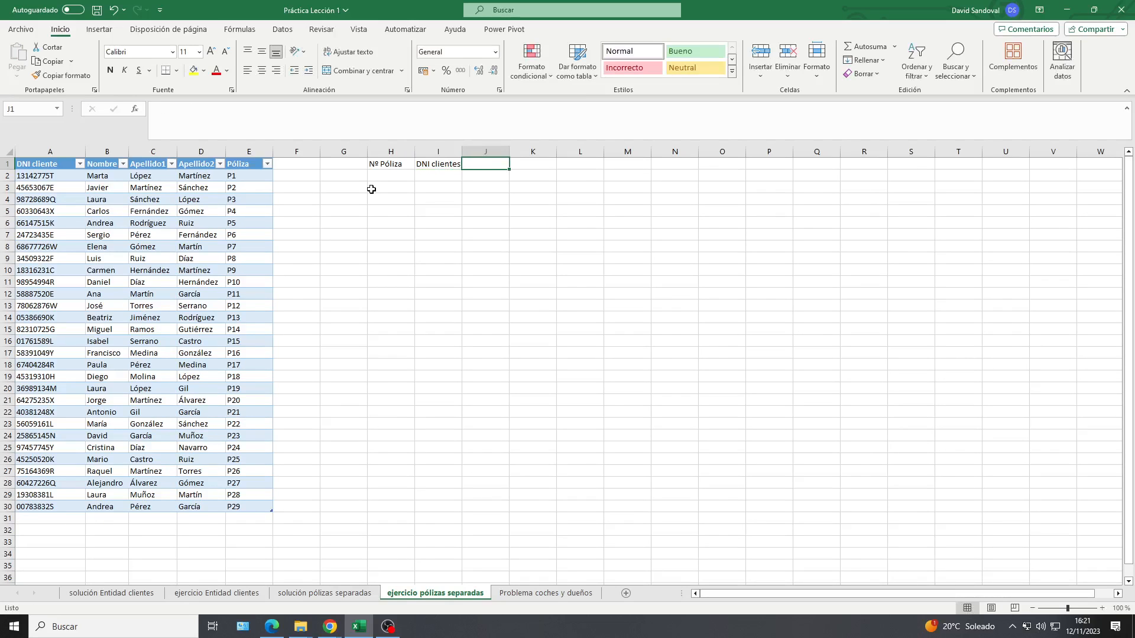
pyautogui.write('fecha de contr')
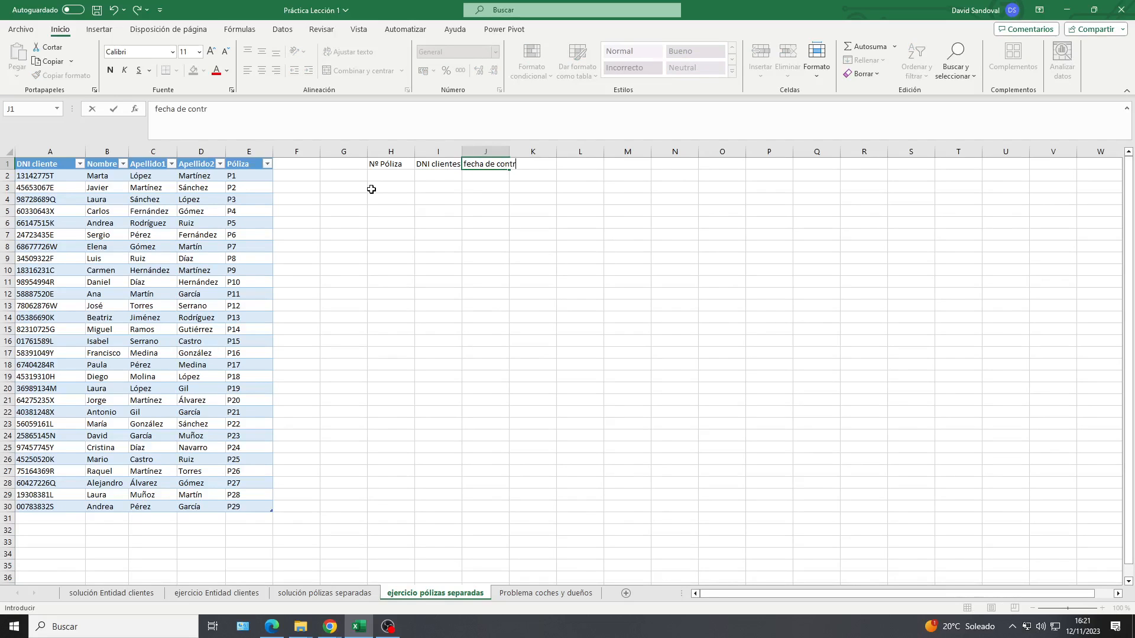
pyautogui.write('atación')
pyautogui.press('Tab')
pyautogui.write('fecha de vencimiento')
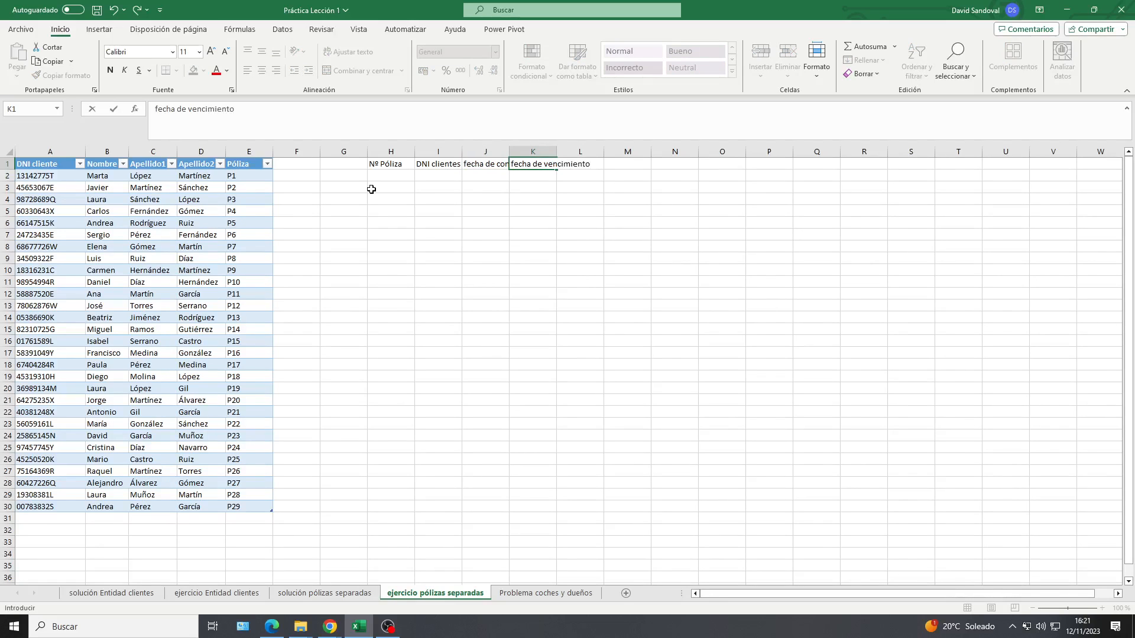
pyautogui.click(485, 188)
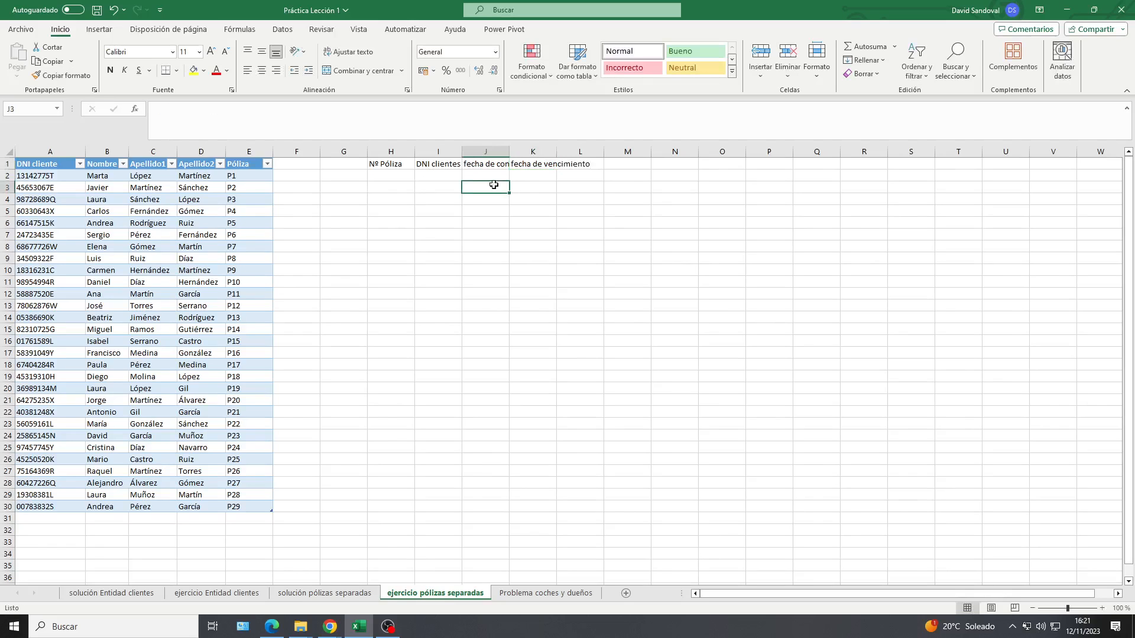
# - Auto-fit the widths of columns I, J and K to their header texts
pyautogui.doubleClick(508, 152)
pyautogui.doubleClick(459, 149)
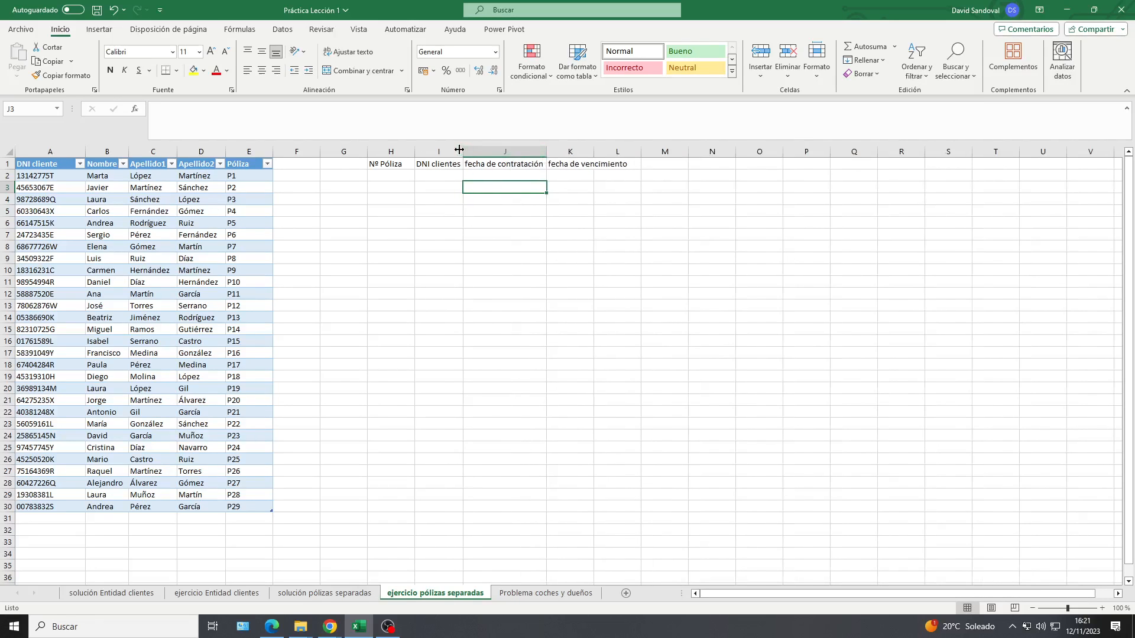
pyautogui.doubleClick(597, 153)
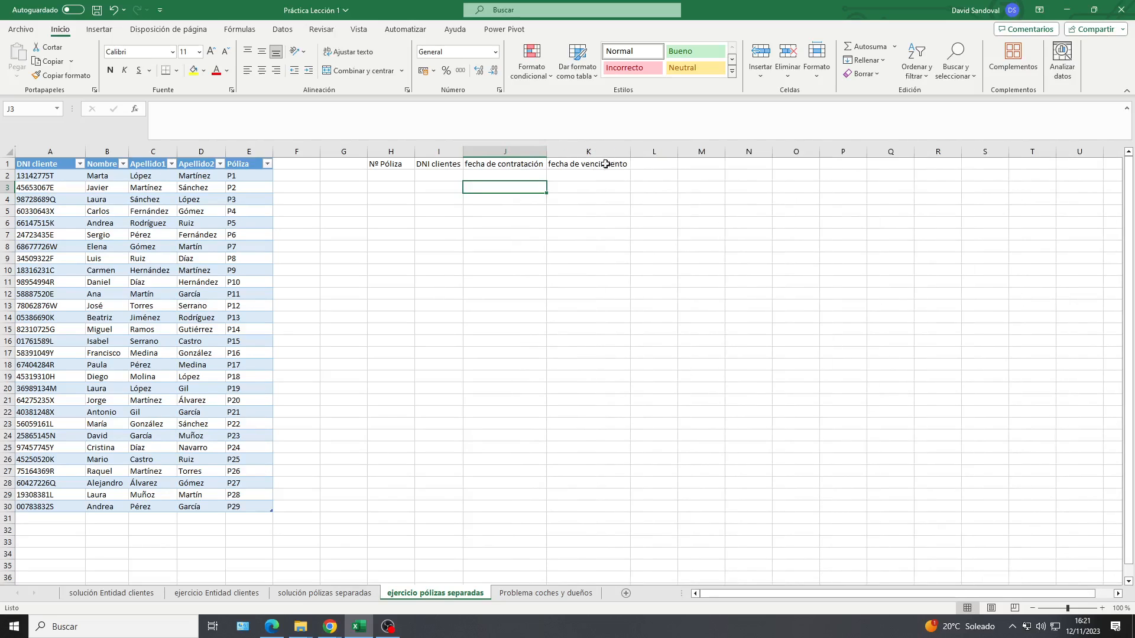
# - Convert the header range H1:K1 into a table, specifying that it has headers
pyautogui.click(392, 165)
pyautogui.moveTo(435, 156); pyautogui.dragTo(576, 165)
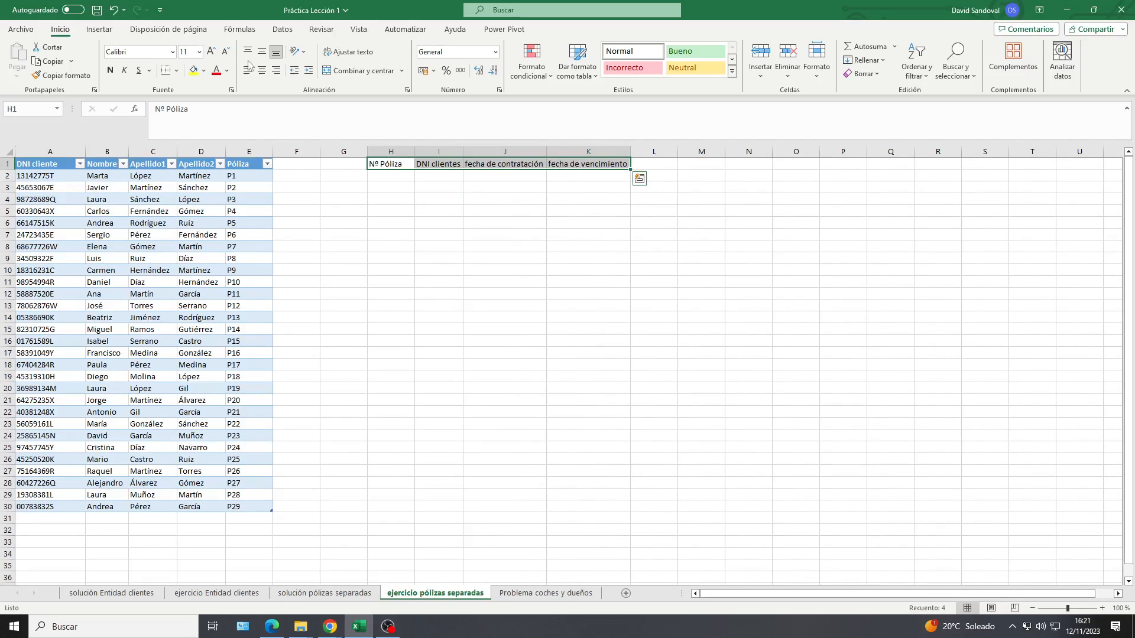
pyautogui.click(100, 30)
pyautogui.click(106, 56)
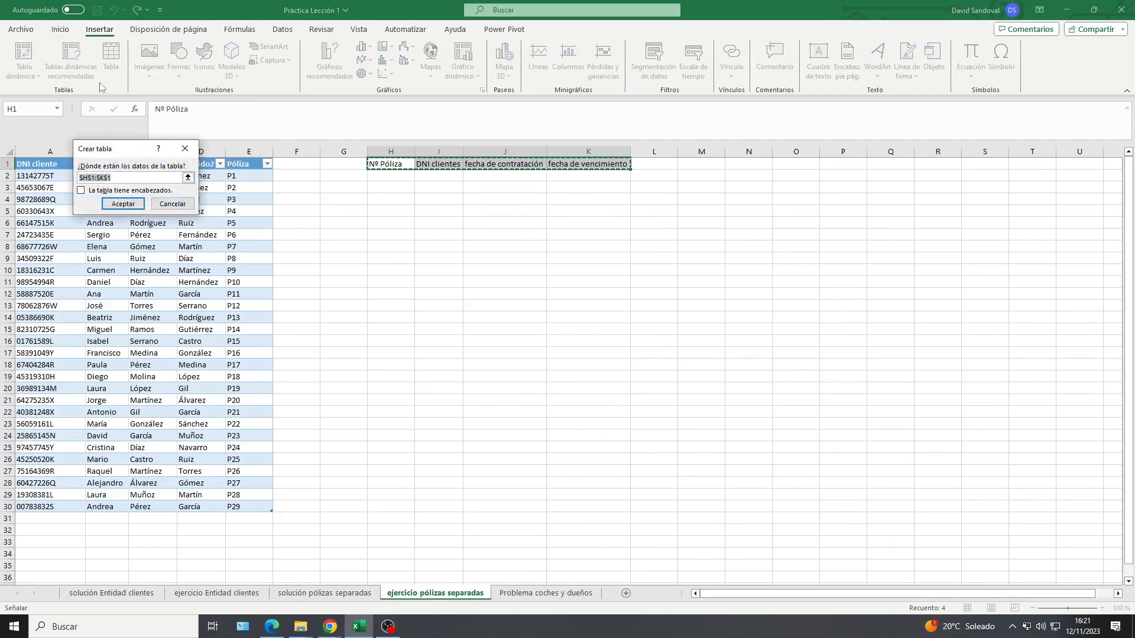
pyautogui.click(141, 190)
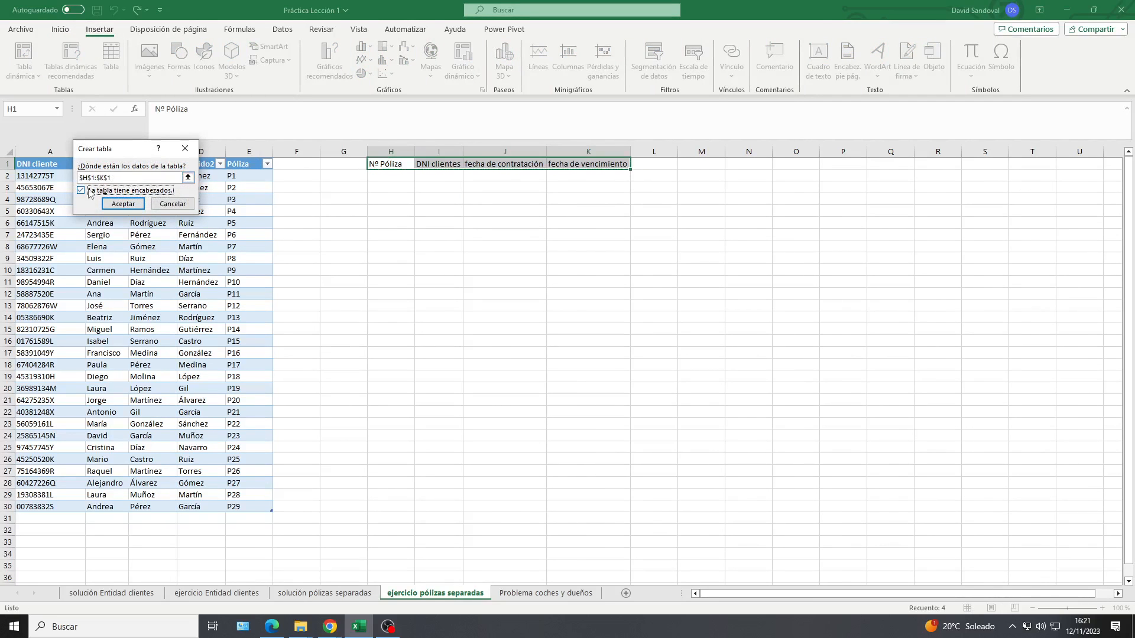
pyautogui.click(123, 204)
# - Name the new policies table ejercicioPólizas
pyautogui.moveTo(6, 62)
pyautogui.mouseDown()
pyautogui.moveTo(21, 69)
pyautogui.moveTo(5, 72)
pyautogui.mouseUp()
pyautogui.click(43, 63)
pyautogui.press('BackSpace')
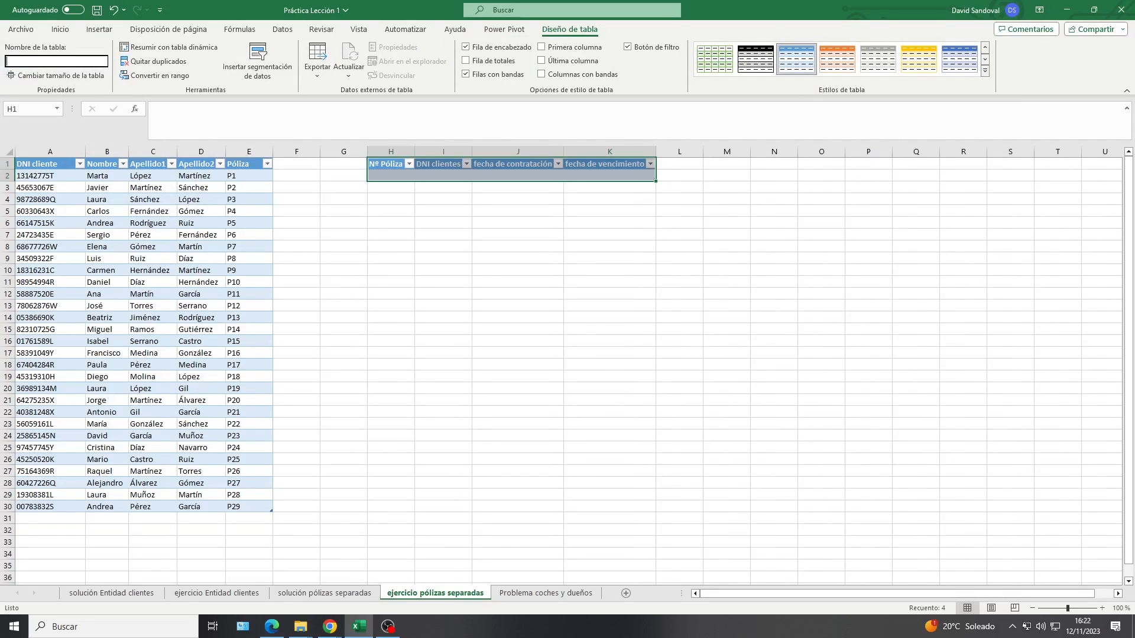
pyautogui.write('ejercicioPólizas')
pyautogui.click(394, 281)
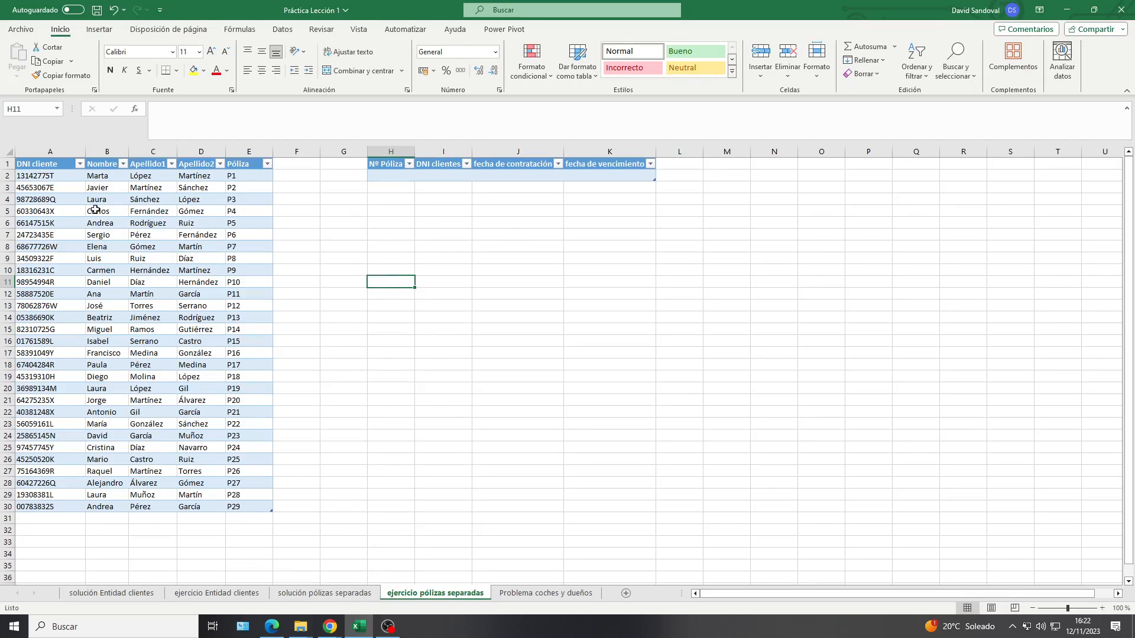
# - Copy the policy codes P1 to P29 from E2:E30 into the Nº Póliza column starting at H2
pyautogui.moveTo(244, 176); pyautogui.dragTo(251, 501)
pyautogui.hotkey('ctrl', 'c')
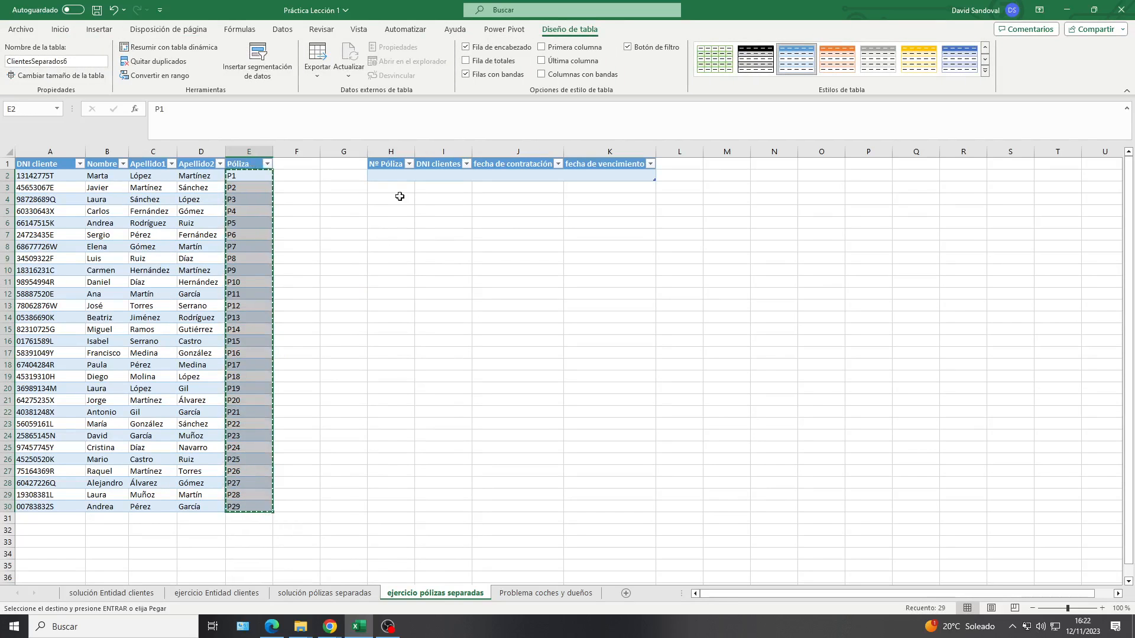
pyautogui.click(406, 177)
pyautogui.hotkey('ctrl', 'v')
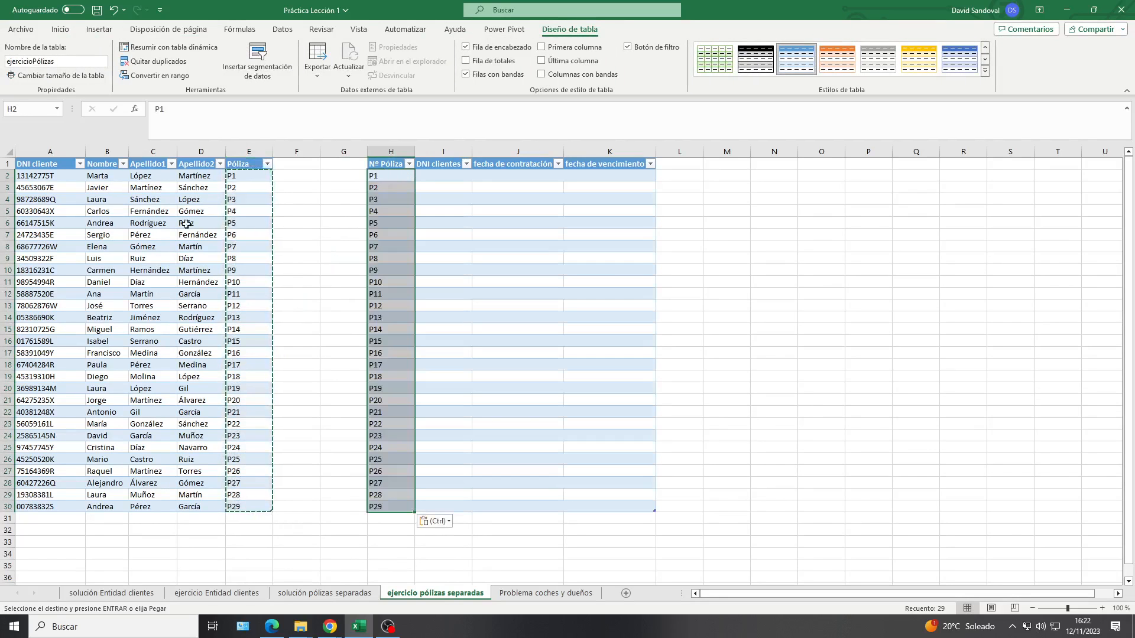
# - Copy the clients' DNI values from A2:A30 into the DNI clientes column starting at I2
pyautogui.moveTo(59, 176); pyautogui.dragTo(66, 505)
pyautogui.hotkey('ctrl', 'c')
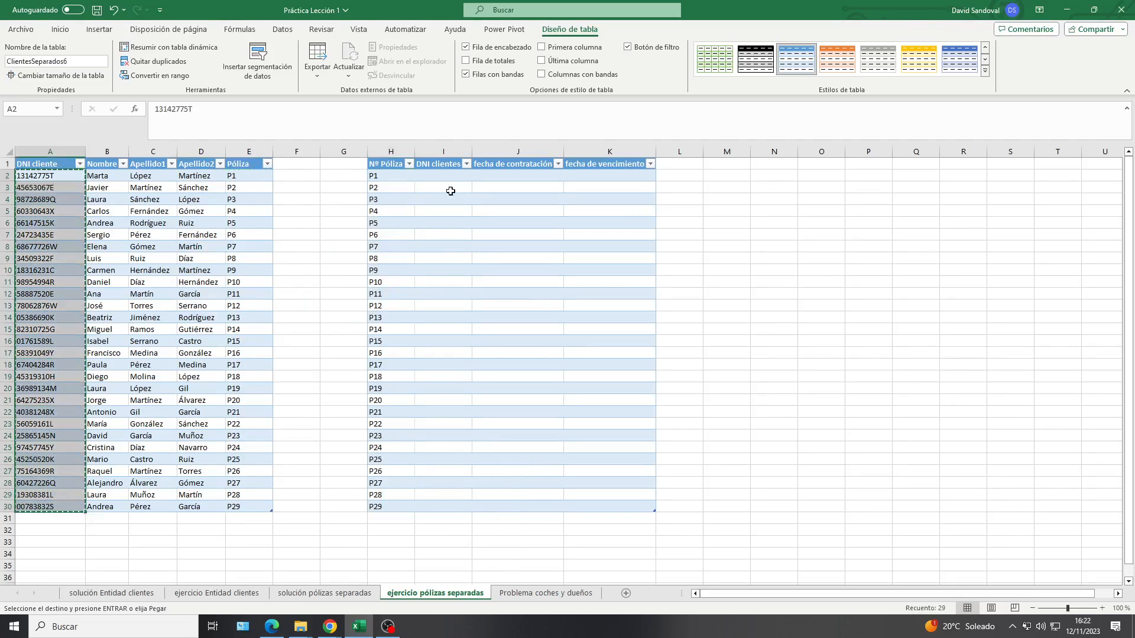
pyautogui.click(442, 176)
pyautogui.hotkey('ctrl', 'v')
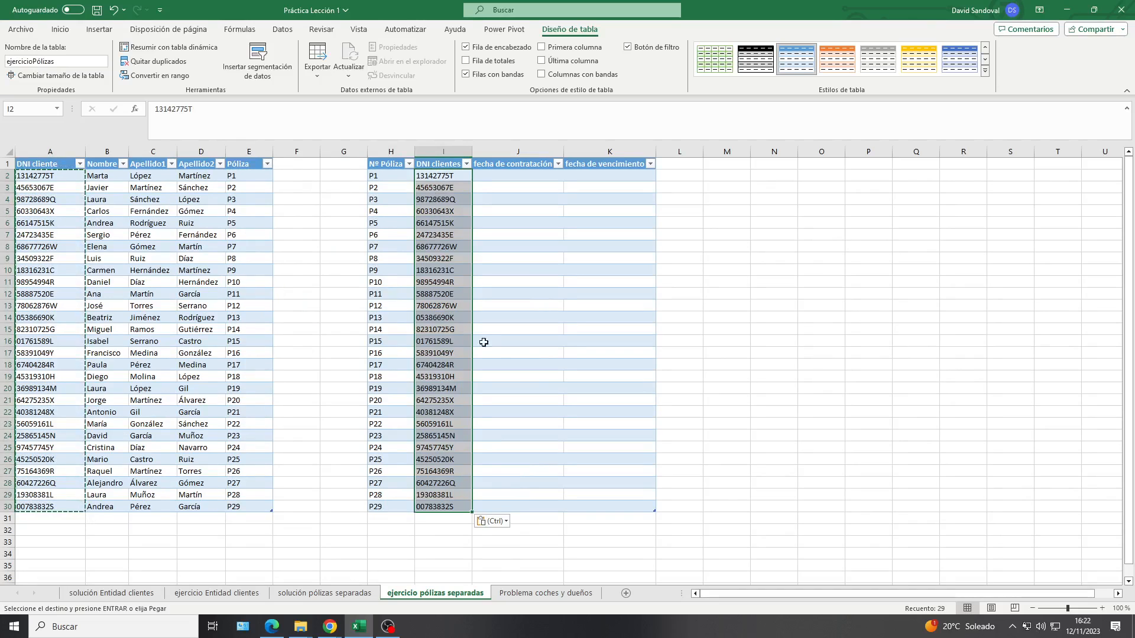
pyautogui.click(567, 403)
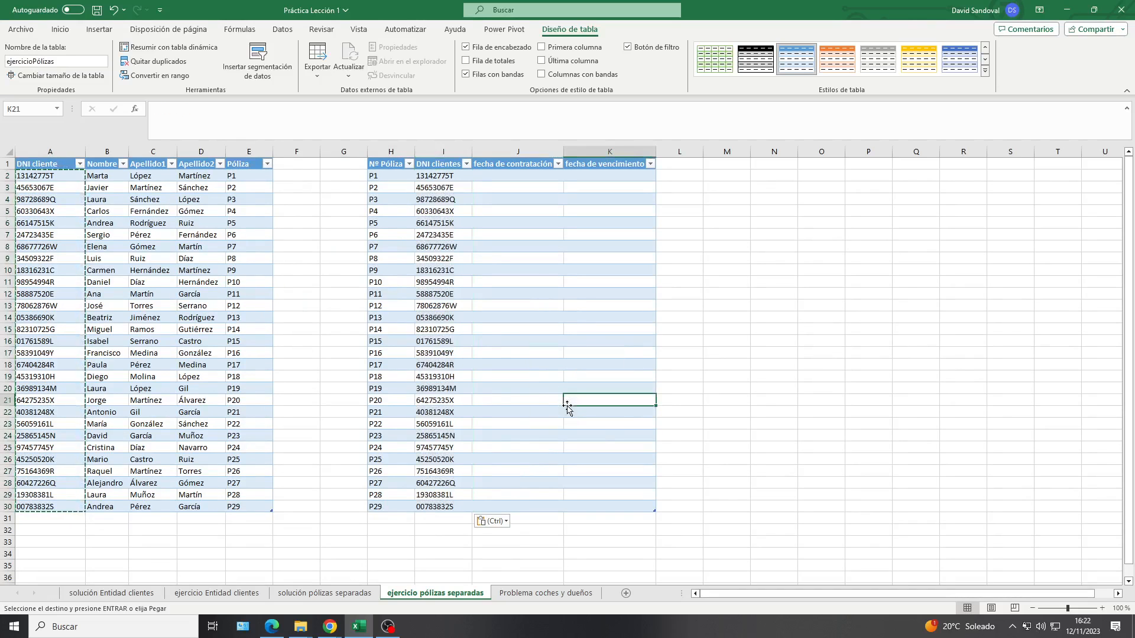
# - Add policy P30 in row 31 of the policies table and copy the client's DNI from the row above into it
pyautogui.click(388, 515)
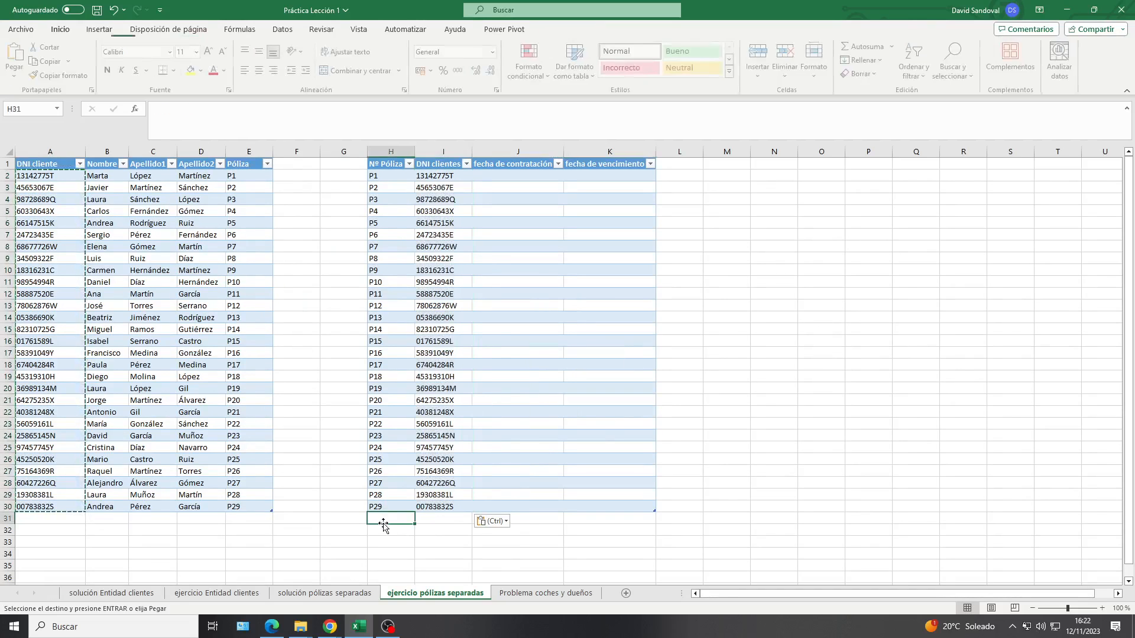
pyautogui.write('P30')
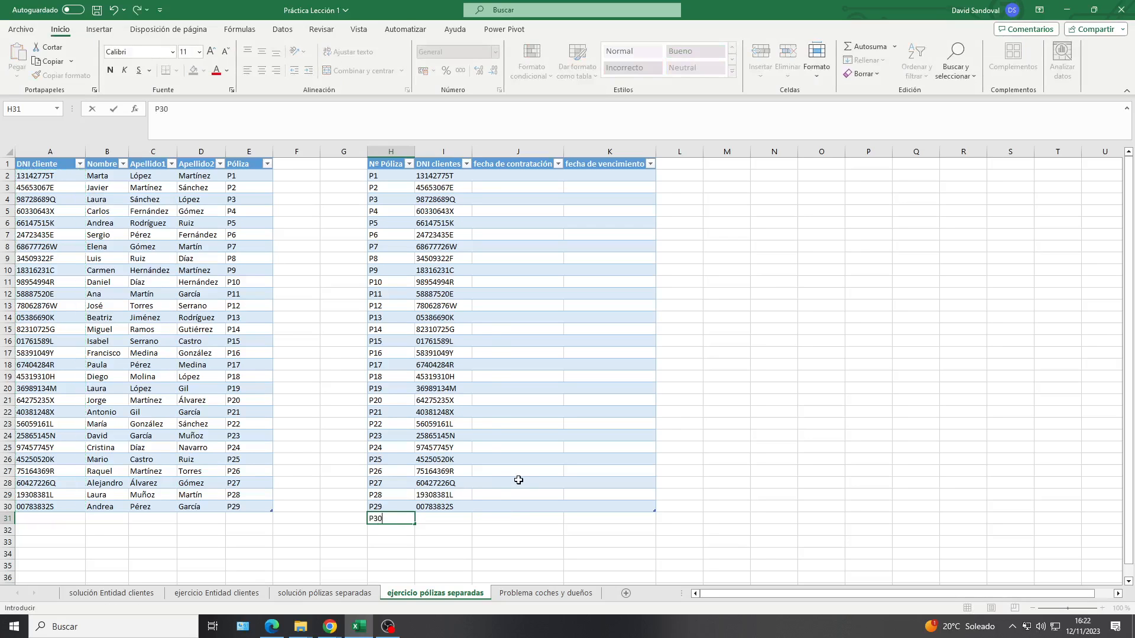
pyautogui.press('Tab')
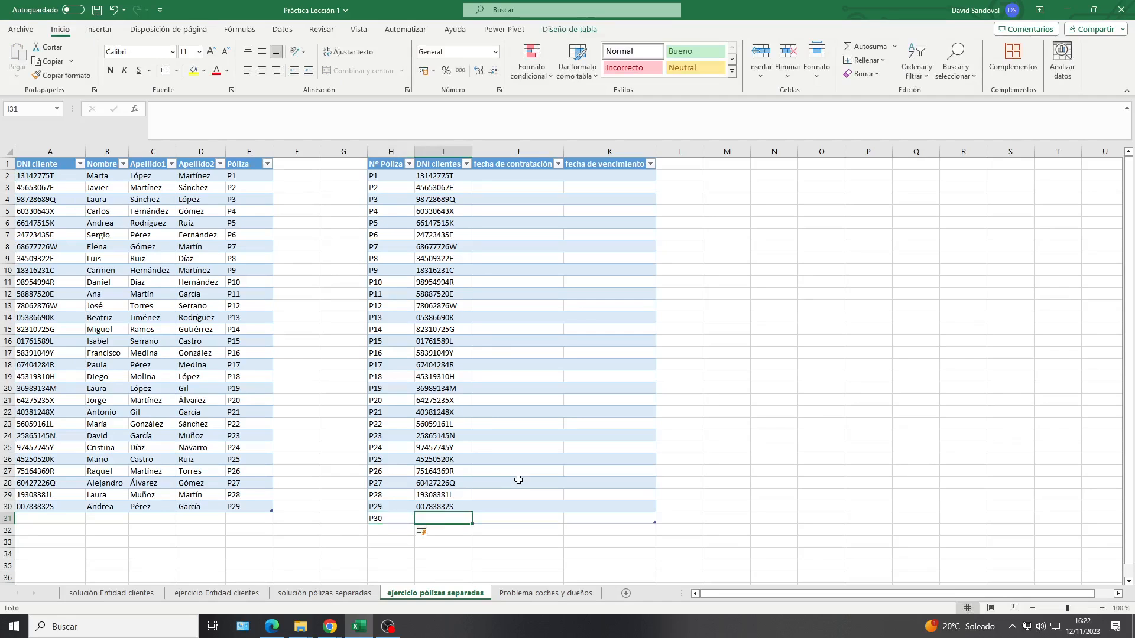
pyautogui.press('Up')
pyautogui.hotkey('ctrl', 'c')
pyautogui.press('Down')
pyautogui.hotkey('ctrl', 'v')
pyautogui.click(518, 480)
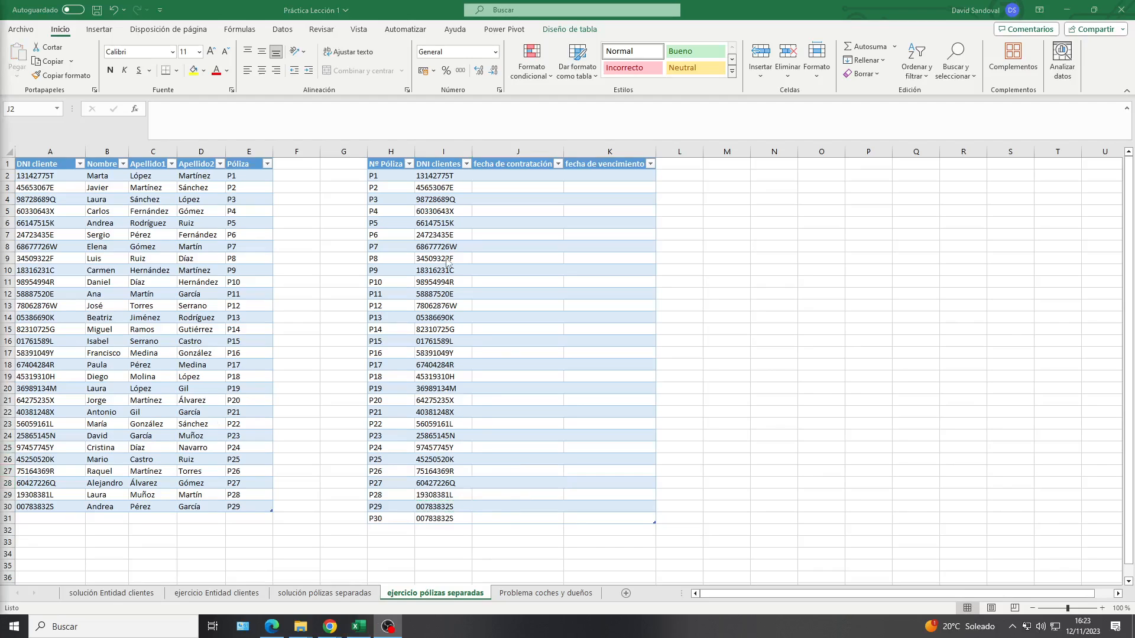
# - Enter policy P1's fecha de contratación as 01/10/2023 and its fecha de vencimiento as 01/10/2024
pyautogui.click(509, 176)
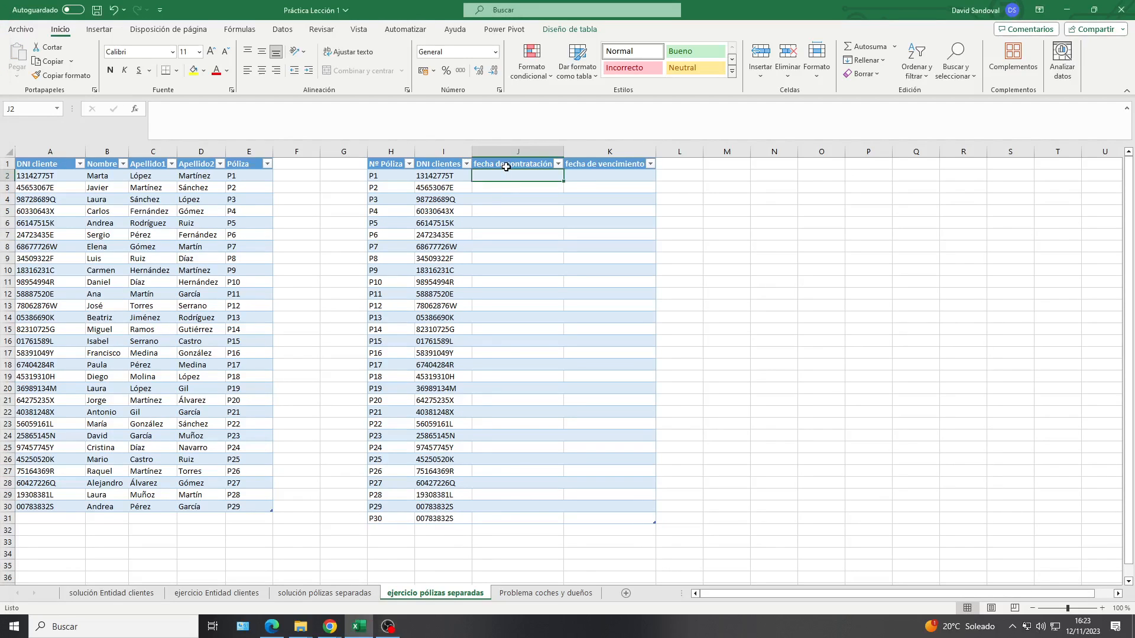
pyautogui.write('1/10/2023')
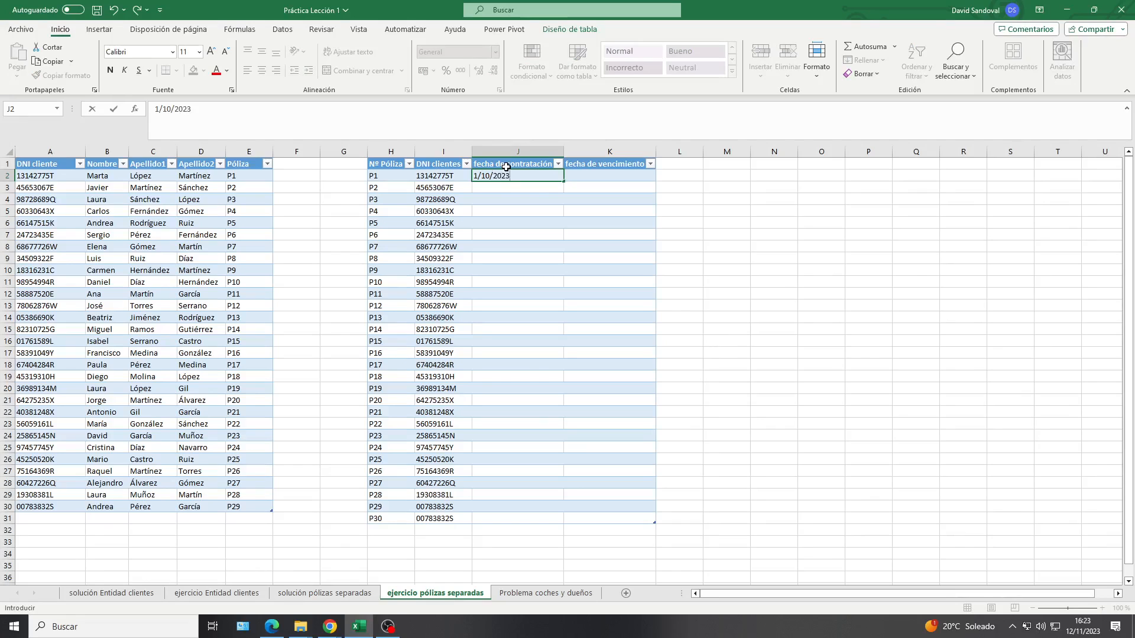
pyautogui.press('Tab')
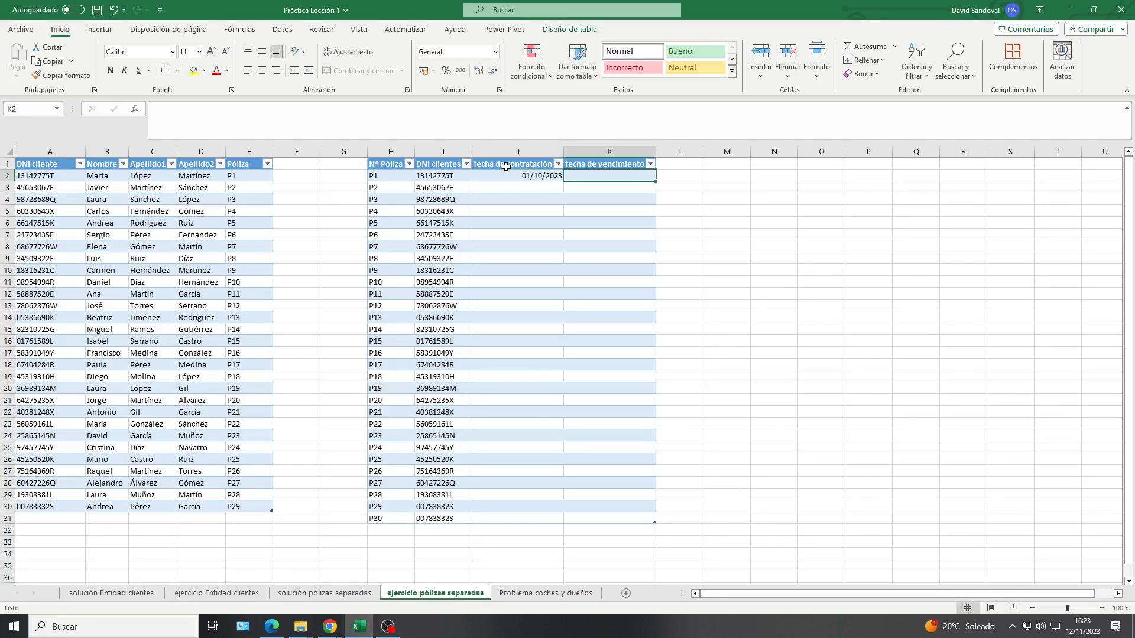
pyautogui.write('1/1')
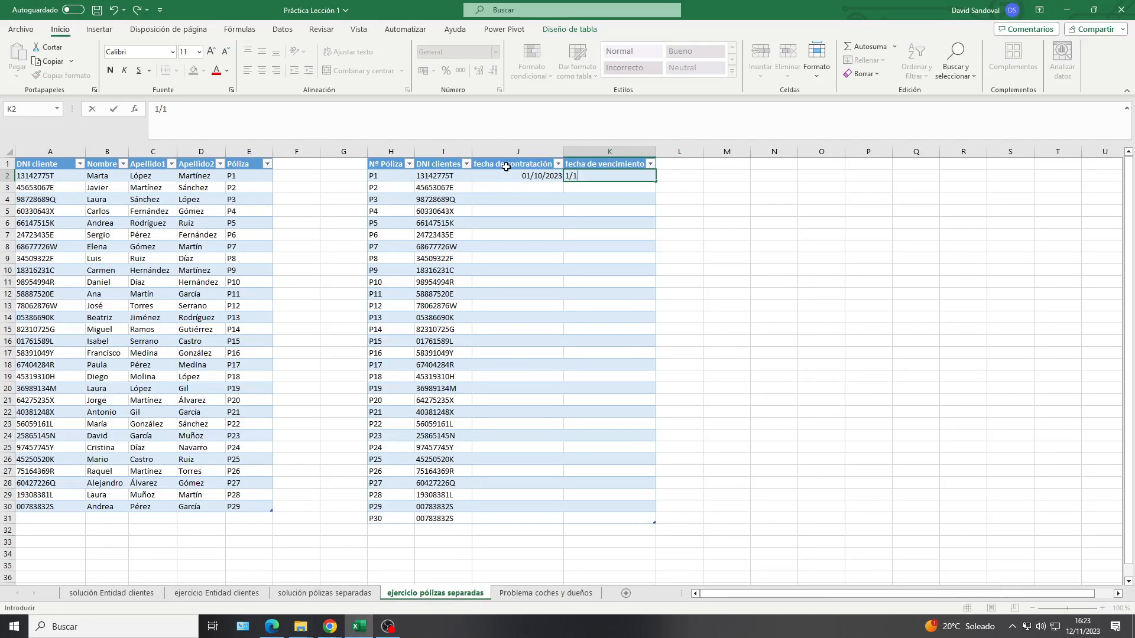
pyautogui.press('Return')
# - Enter policy P2's fecha de contratación as 02/10/2023 and its fecha de vencimiento as 02/10/2024
pyautogui.press('Right')
pyautogui.press('Right')
pyautogui.press('Right')
pyautogui.press('Left')
pyautogui.press('Left')
pyautogui.press('Right')
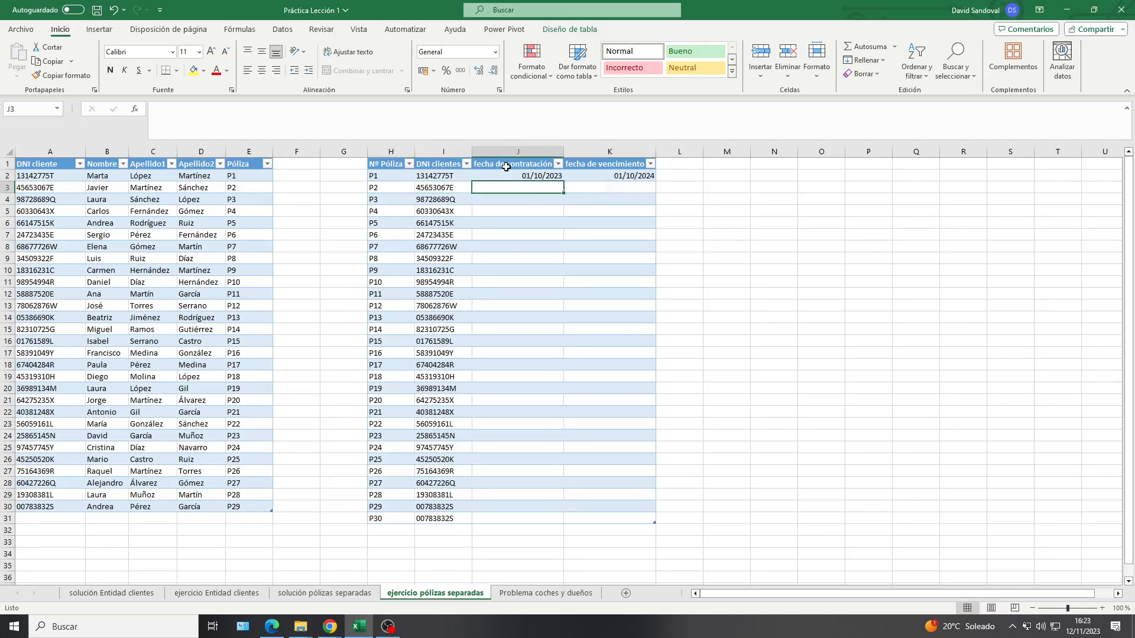
pyautogui.write('2')
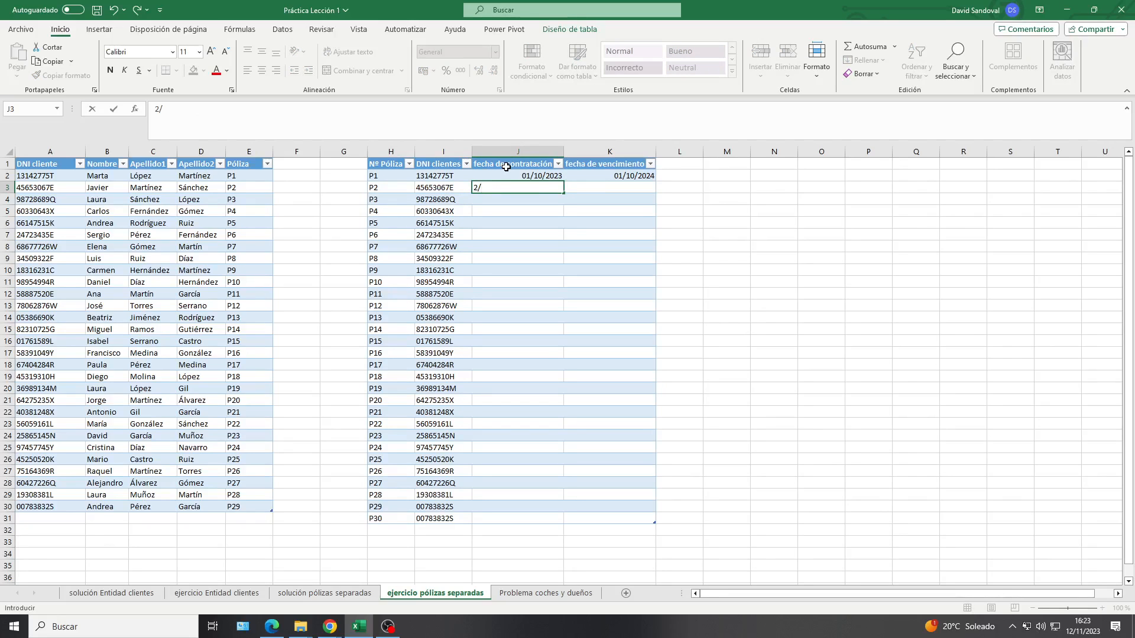
pyautogui.write('/10/2023')
pyautogui.press('Tab')
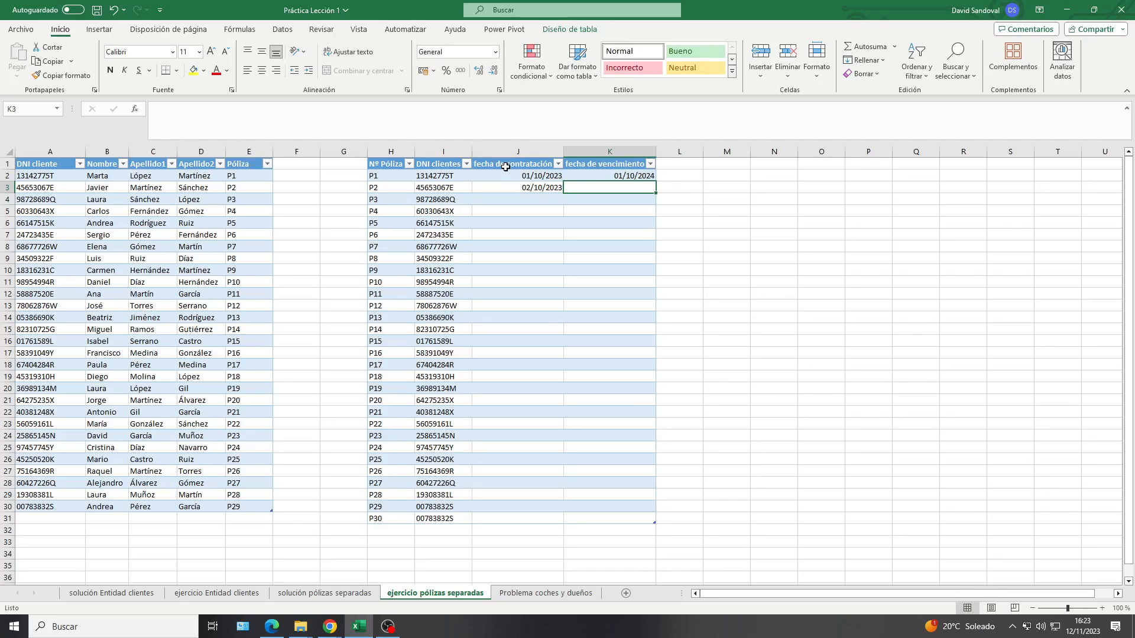
pyautogui.write('2/10/2024')
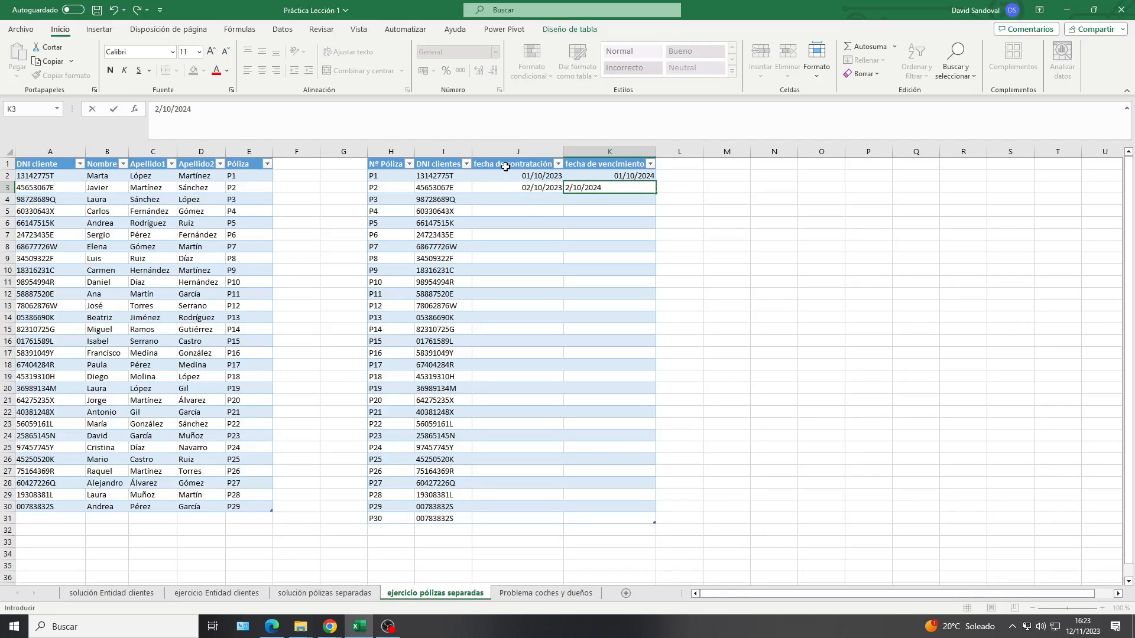
pyautogui.click(519, 220)
# - Fill both date columns down as daily series from the P1 and P2 dates through policy P30 in row 31
pyautogui.moveTo(543, 173); pyautogui.dragTo(641, 180)
pyautogui.moveTo(522, 174); pyautogui.dragTo(641, 526)
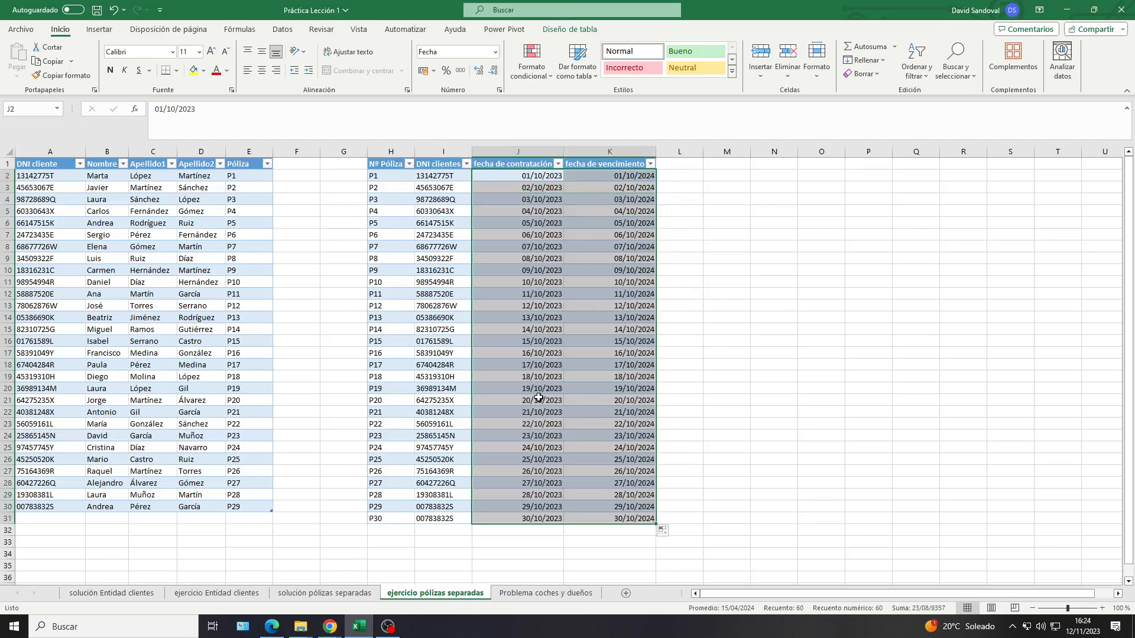
pyautogui.click(537, 397)
pyautogui.moveTo(539, 174); pyautogui.dragTo(540, 518)
pyautogui.moveTo(612, 175); pyautogui.dragTo(644, 520)
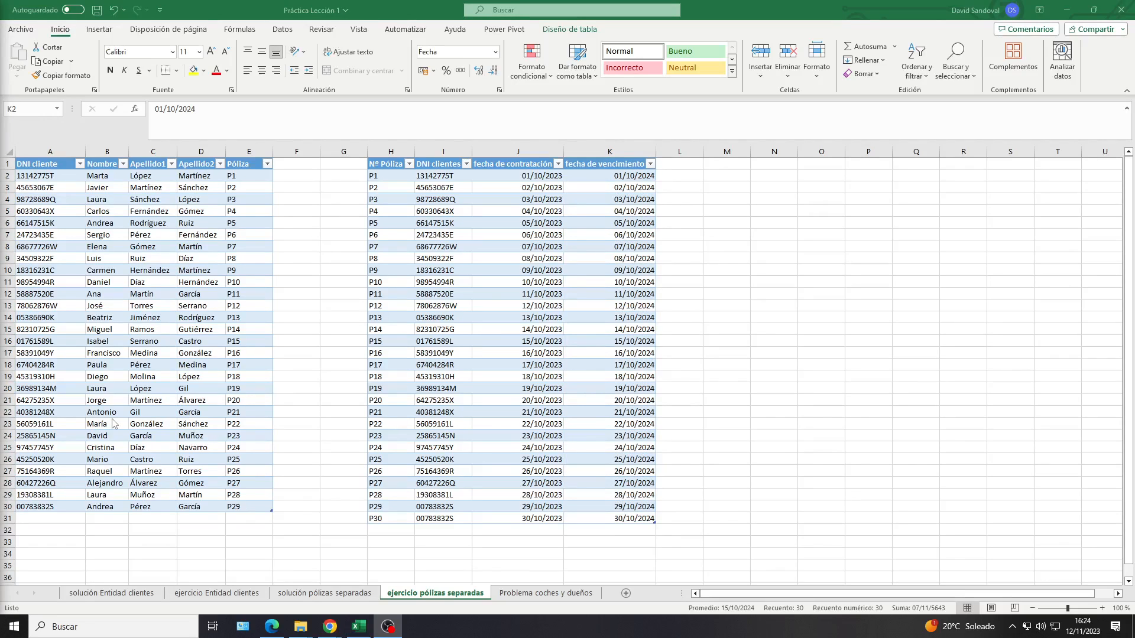
pyautogui.click(241, 225)
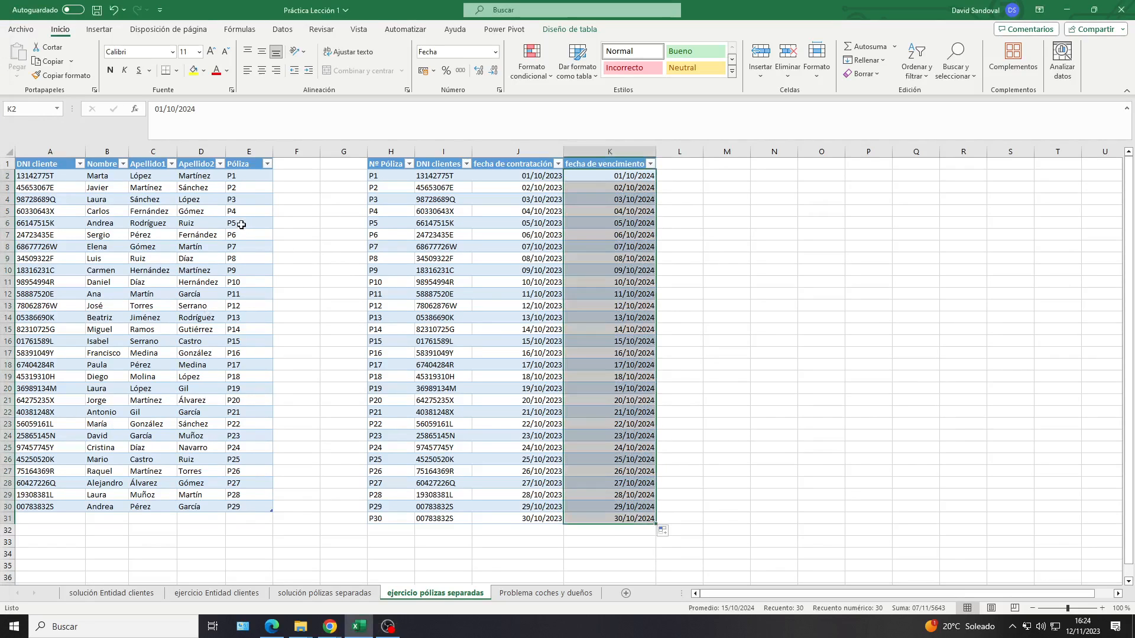
pyautogui.moveTo(255, 257); pyautogui.dragTo(271, 510)
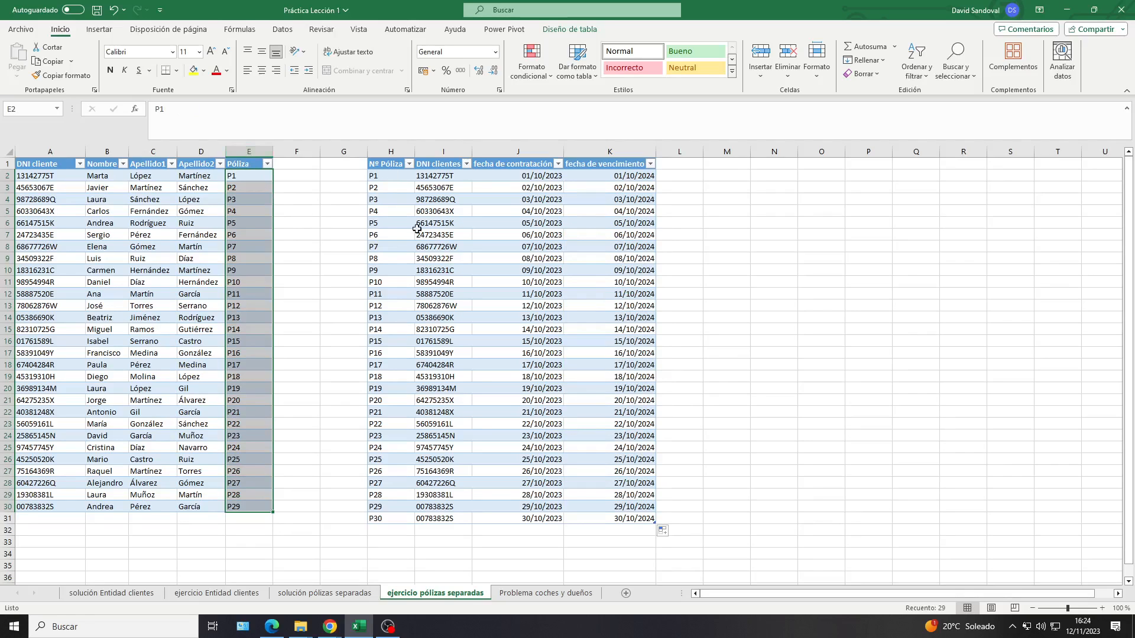
# - Filter the policies table's DNI clientes column by the first client's DNI to look up their policies, and show all rows again
pyautogui.moveTo(102, 178); pyautogui.dragTo(198, 179)
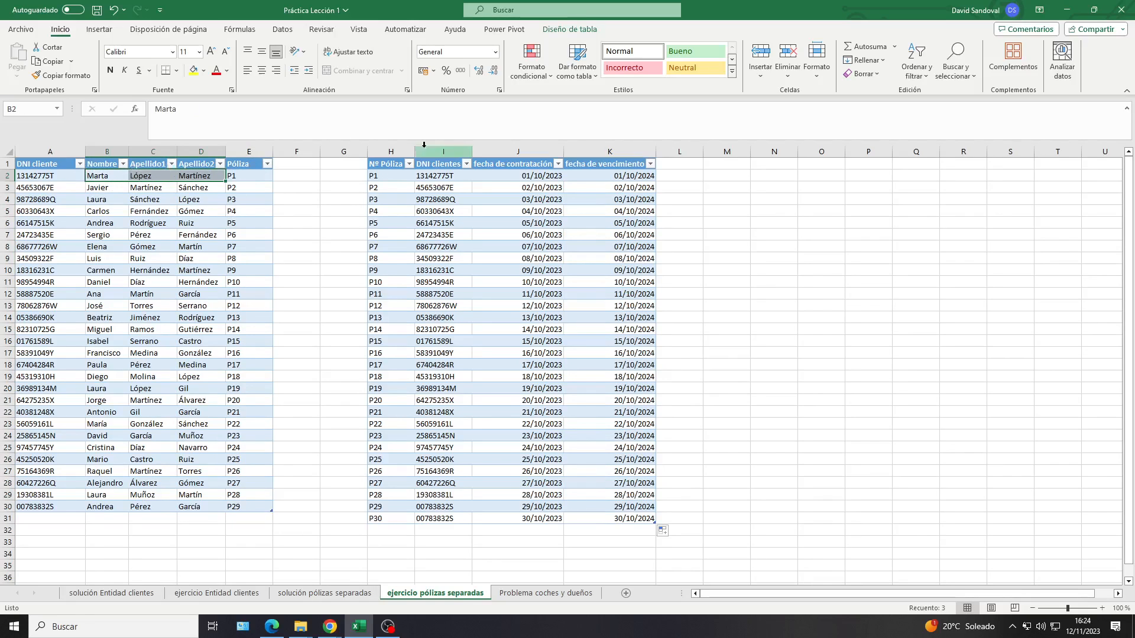
pyautogui.click(466, 164)
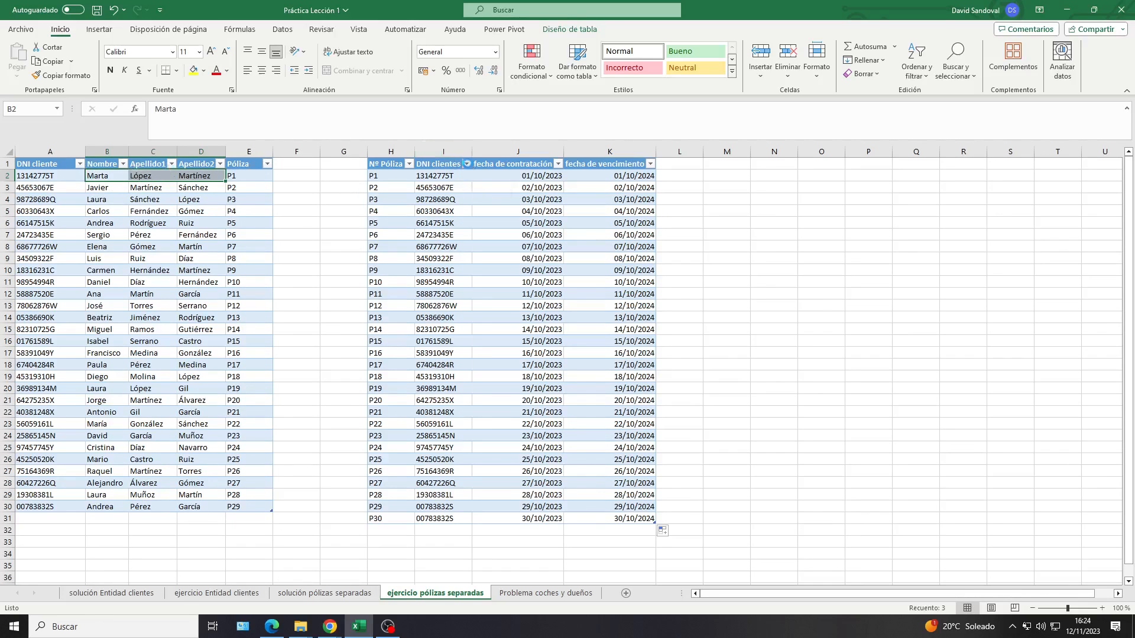
pyautogui.click(391, 301)
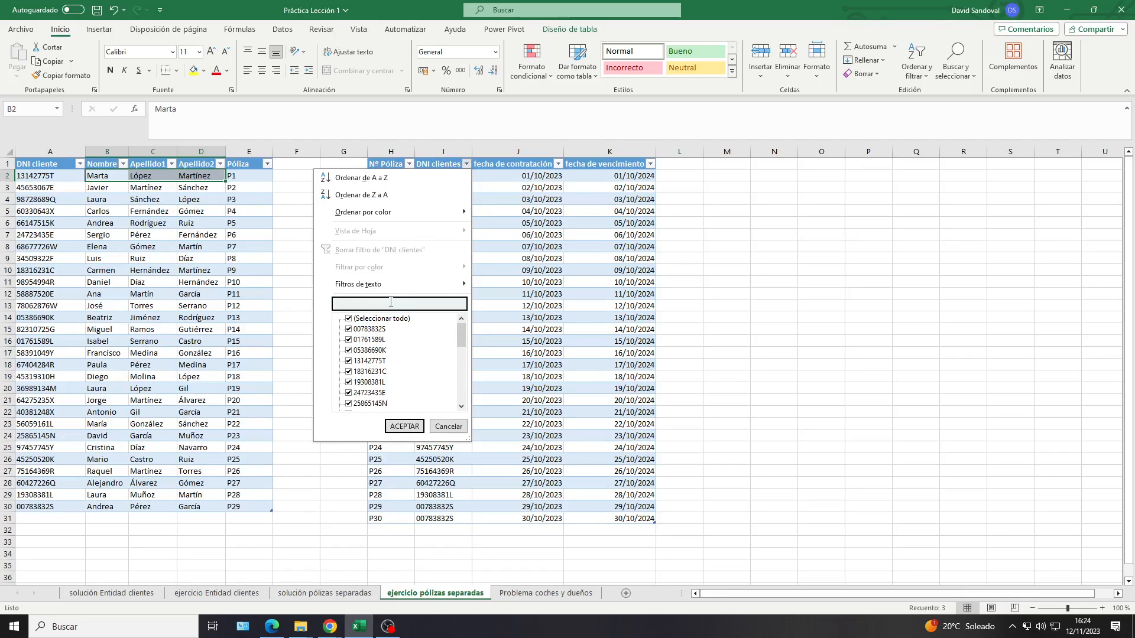
pyautogui.write('13142')
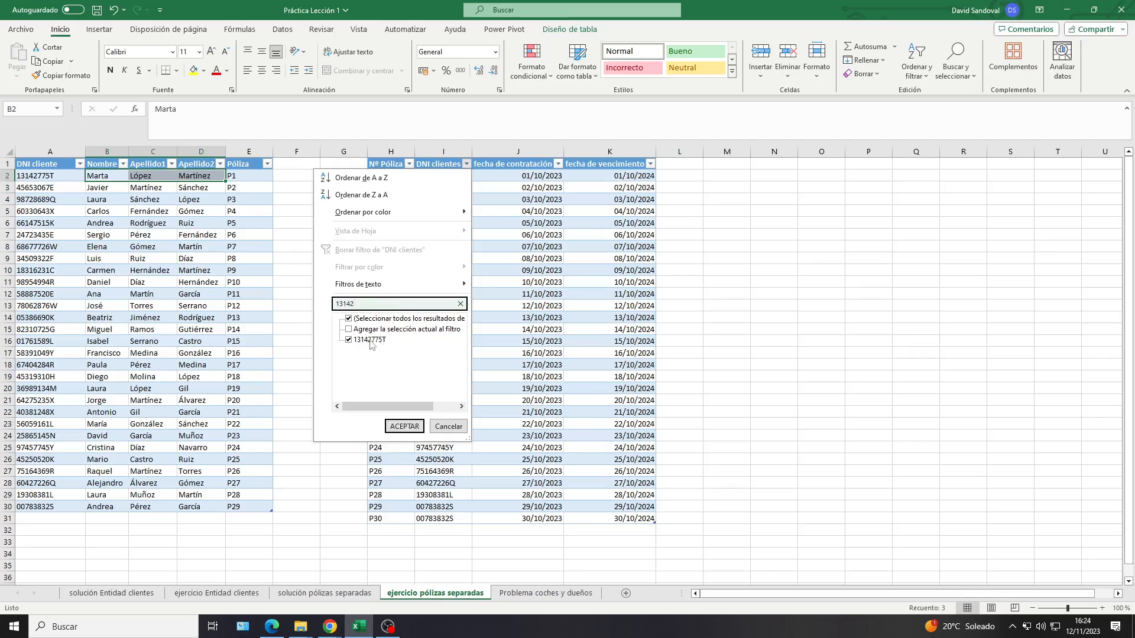
pyautogui.click(404, 426)
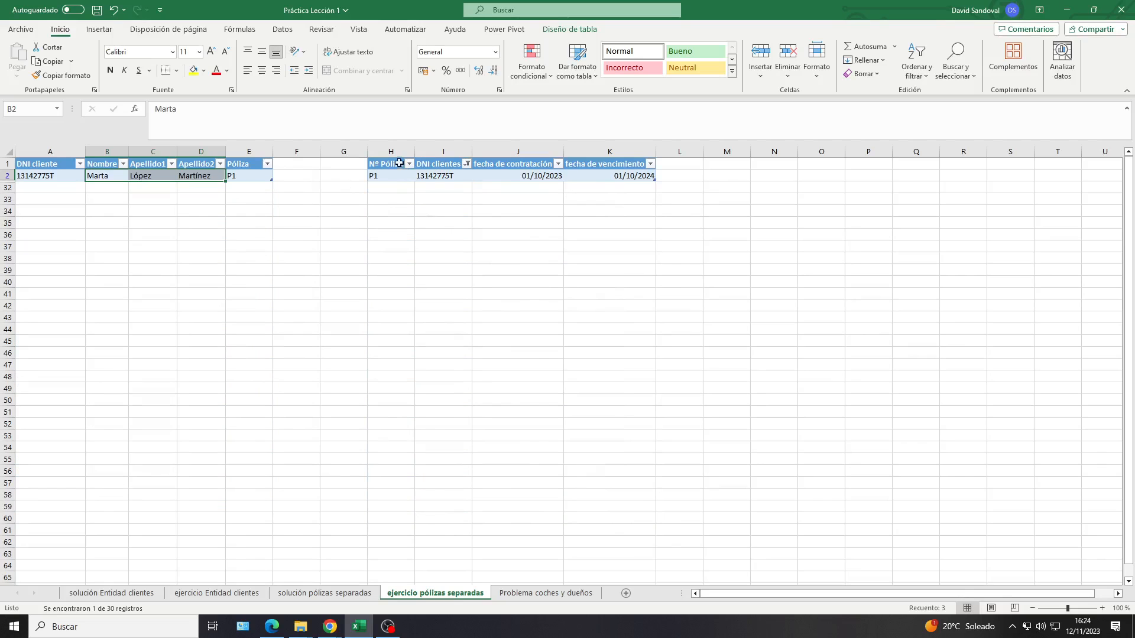
pyautogui.click(468, 165)
pyautogui.click(348, 318)
pyautogui.click(405, 426)
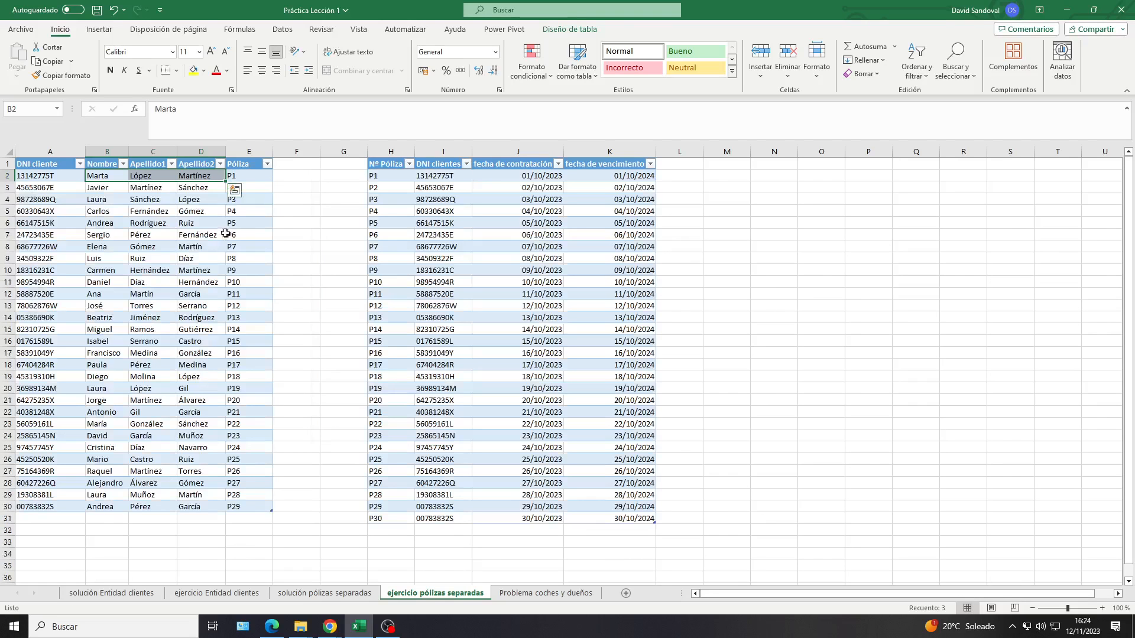
# - Delete the Póliza column E from the sheet so the clients table holds only DNI and name fields
pyautogui.click(249, 152)
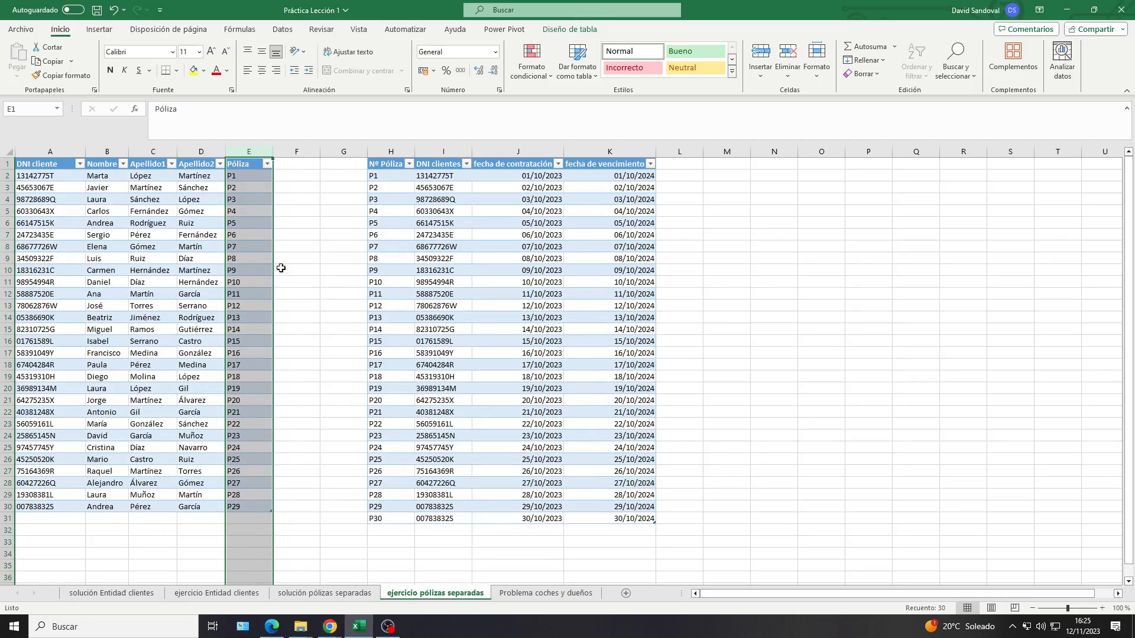
pyautogui.rightClick(249, 159)
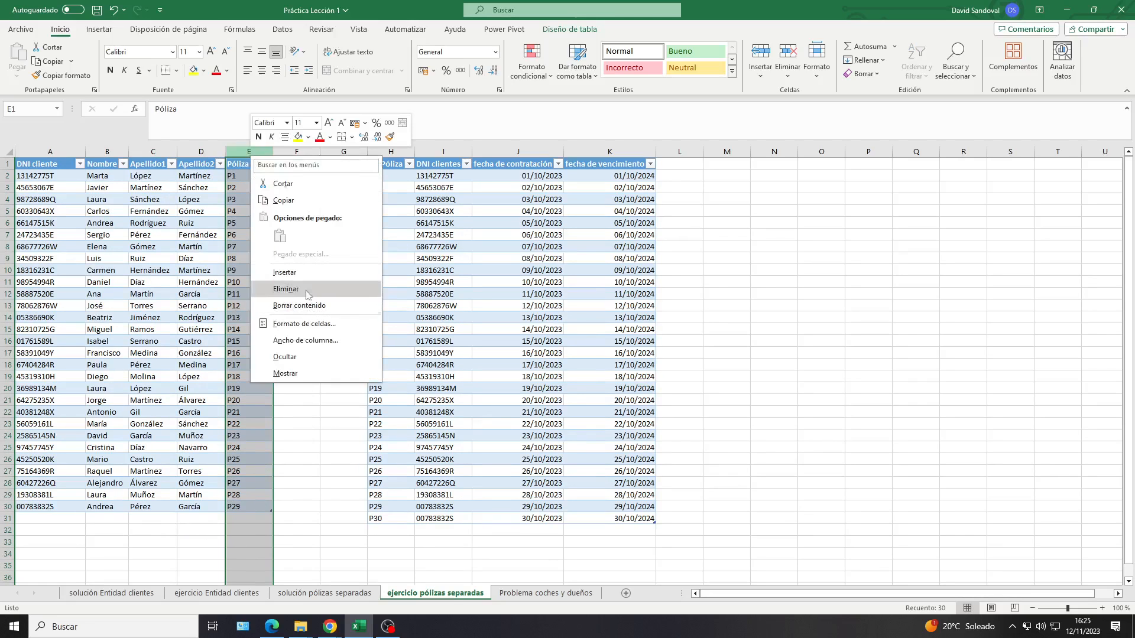
pyautogui.rightClick(233, 157)
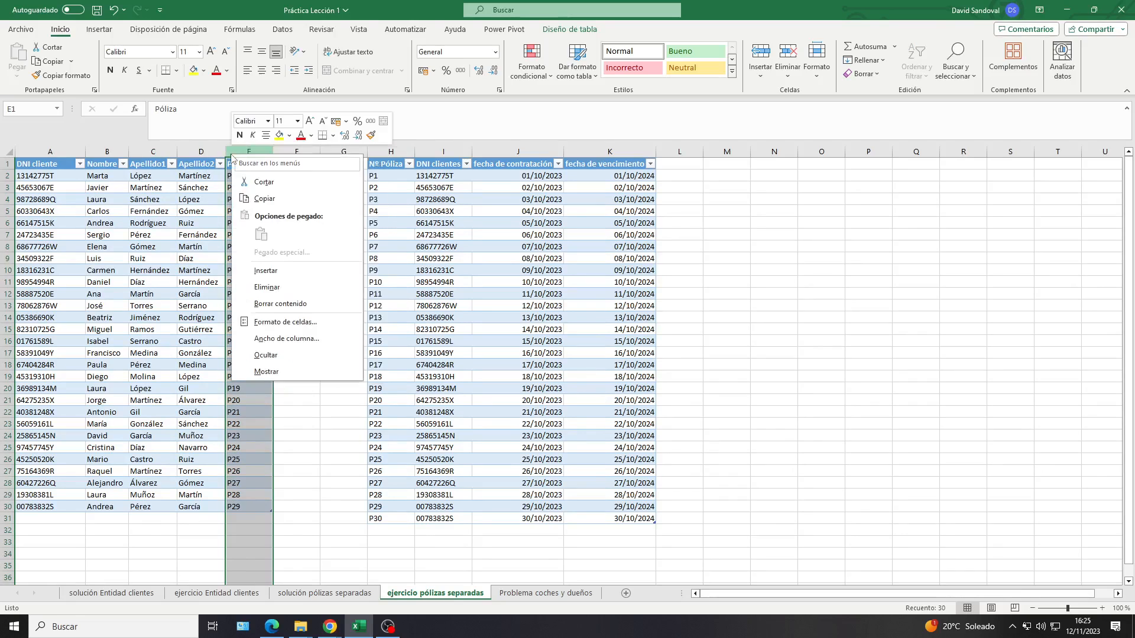
pyautogui.click(294, 287)
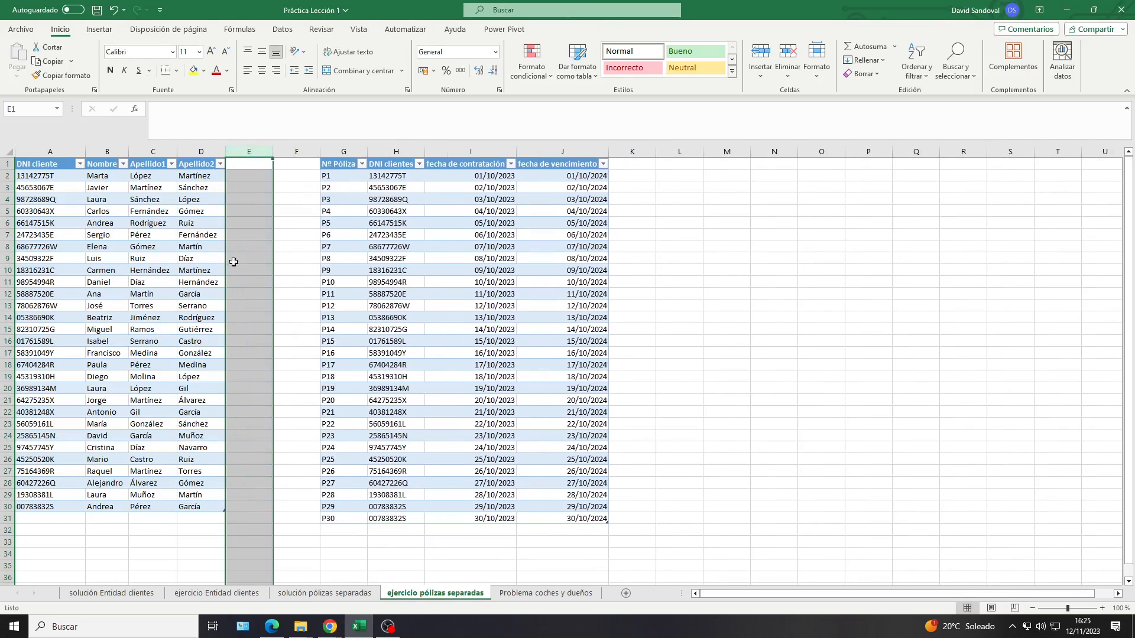
pyautogui.click(267, 278)
pyautogui.click(177, 268)
pyautogui.click(402, 270)
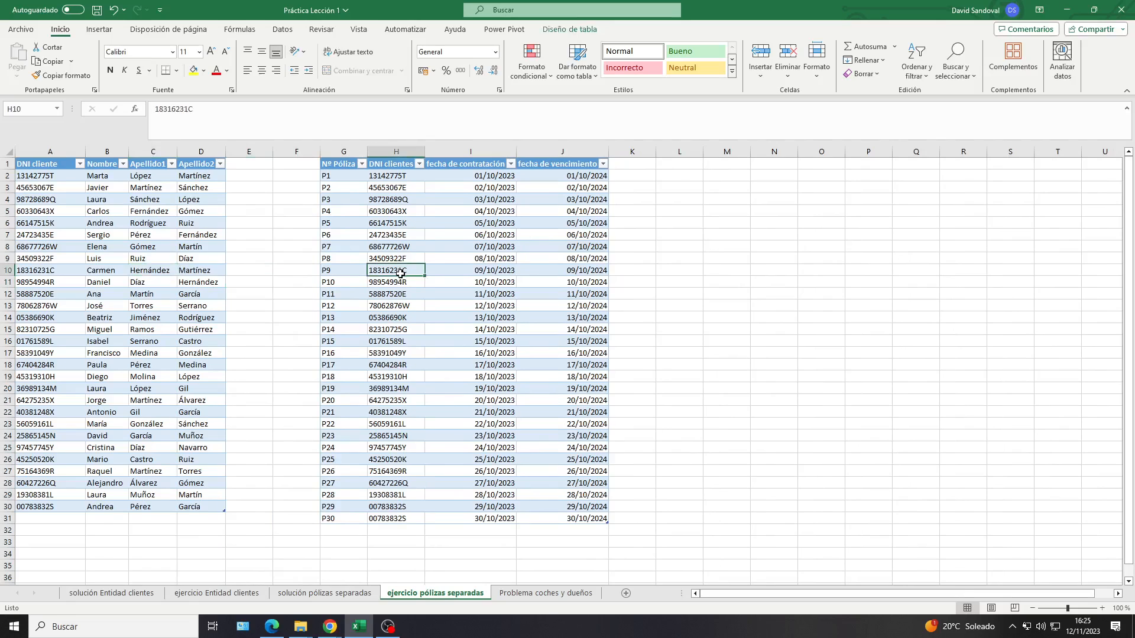